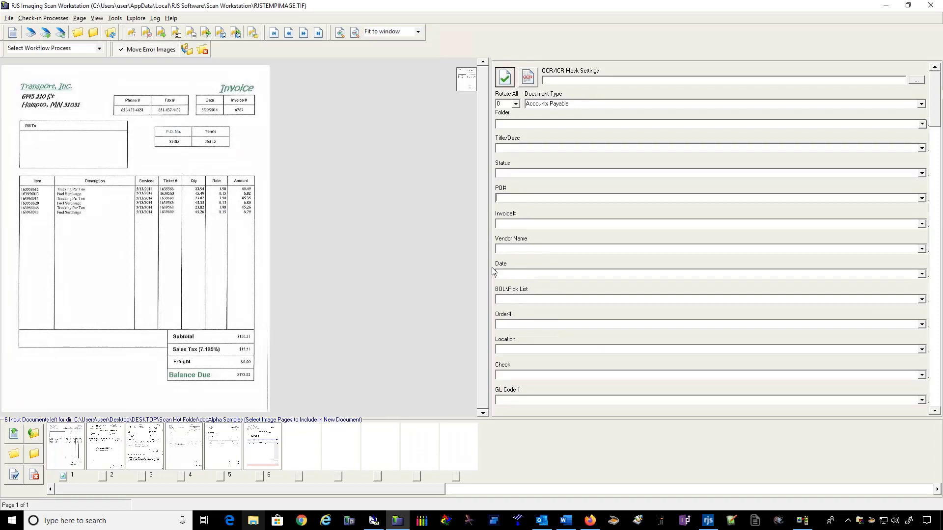
Assign the first Accounts Payable workflow process to the scanned invoice and minimize the scan workstation.
click(99, 49)
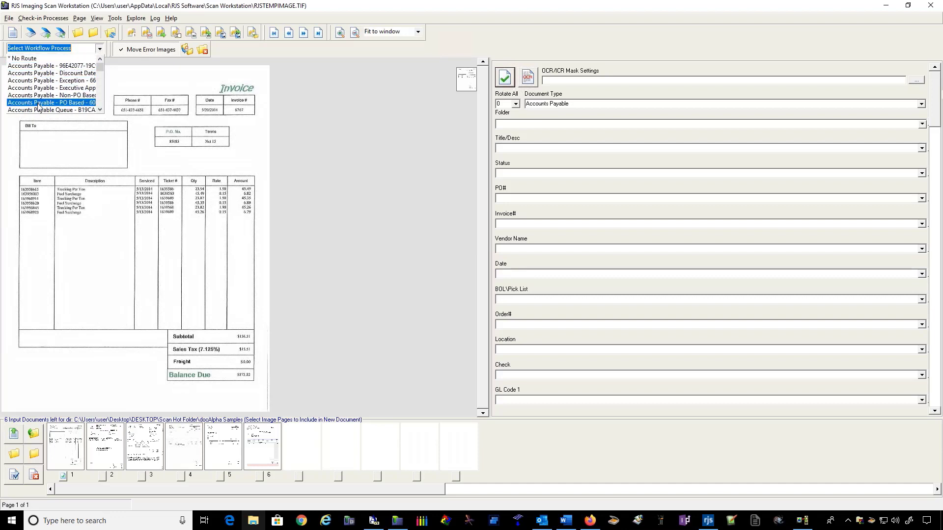
click(40, 67)
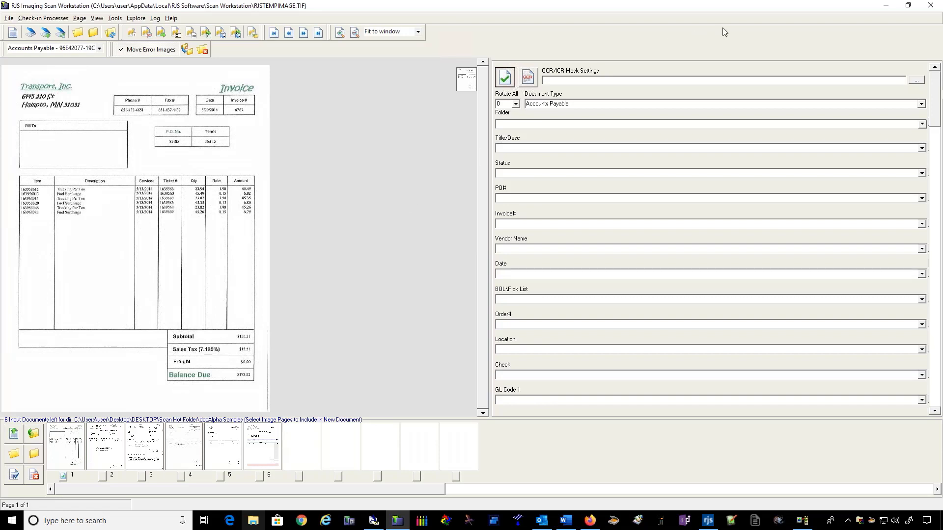
click(886, 5)
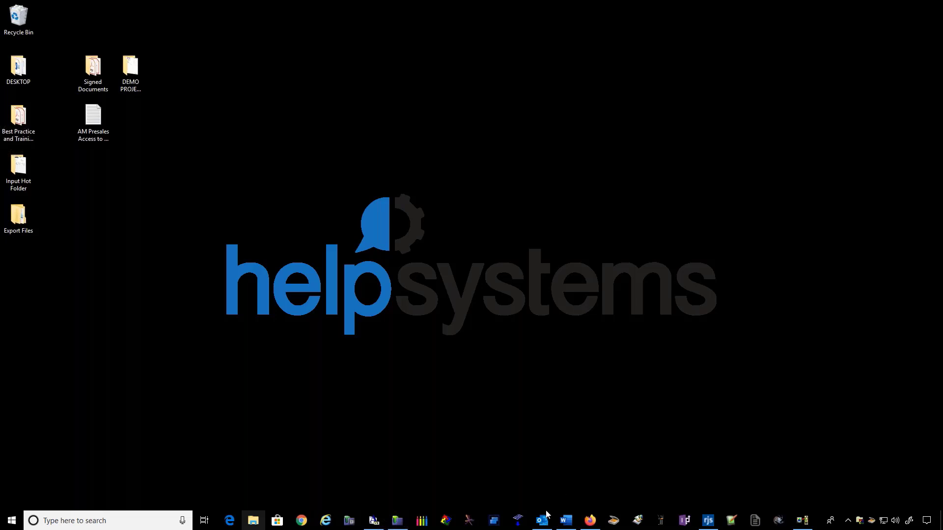
Open WebDocs Tray Capture and load AP_Check_810231282_1.pdf from the desktop's Signed Documents folder as the file to check in.
click(871, 523)
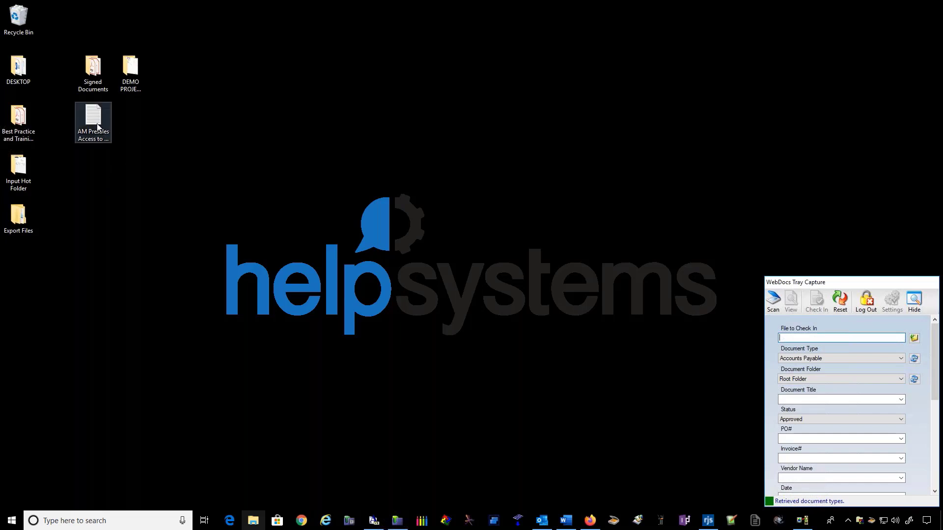
click(95, 76)
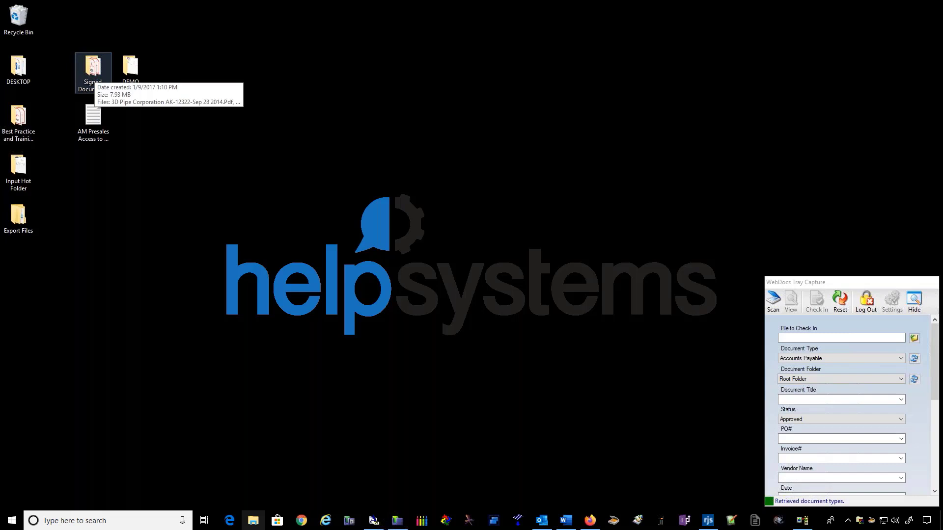
double_click(98, 77)
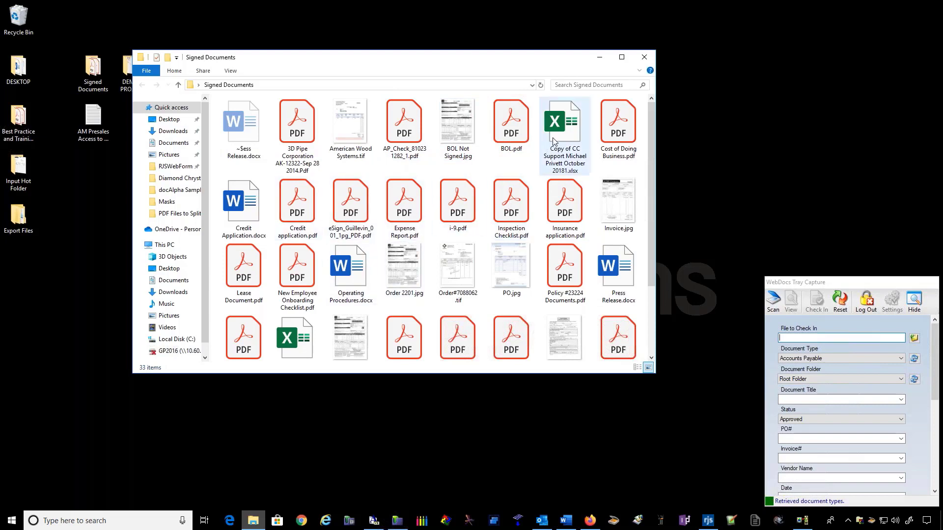
drag(403, 125, 777, 324)
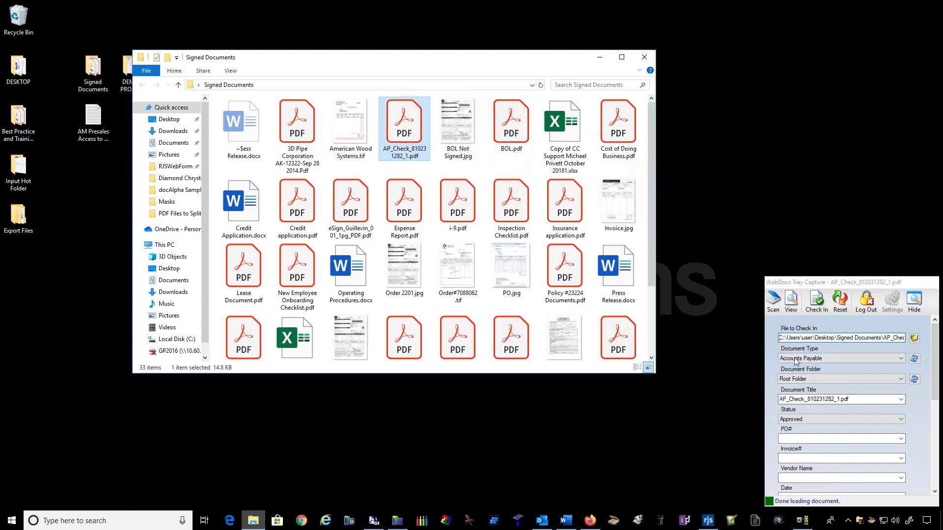
click(644, 57)
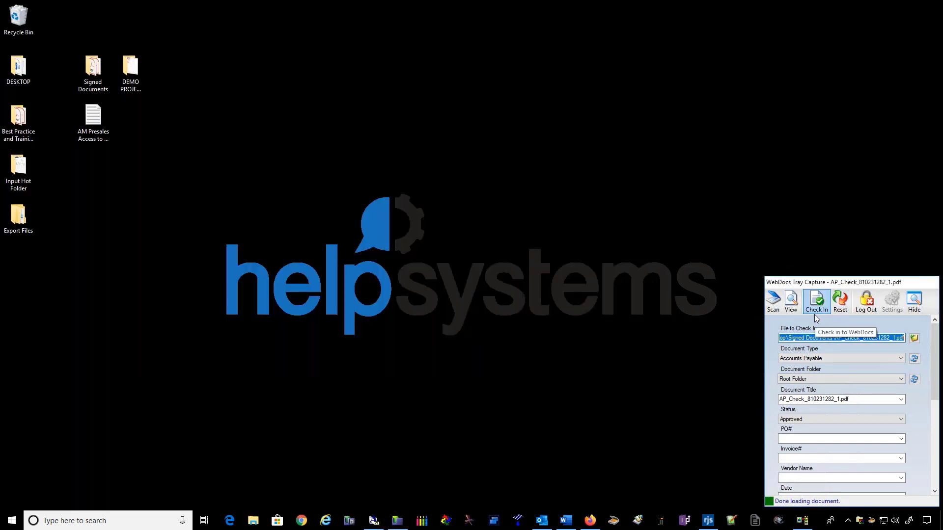
Reset the Tray Capture index fields without checking in the file and hide the capture window.
click(836, 305)
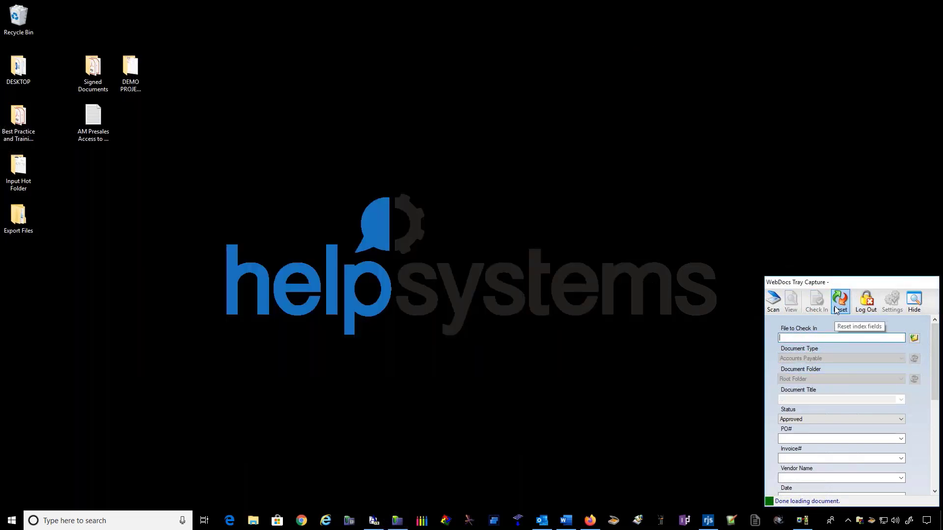
click(917, 308)
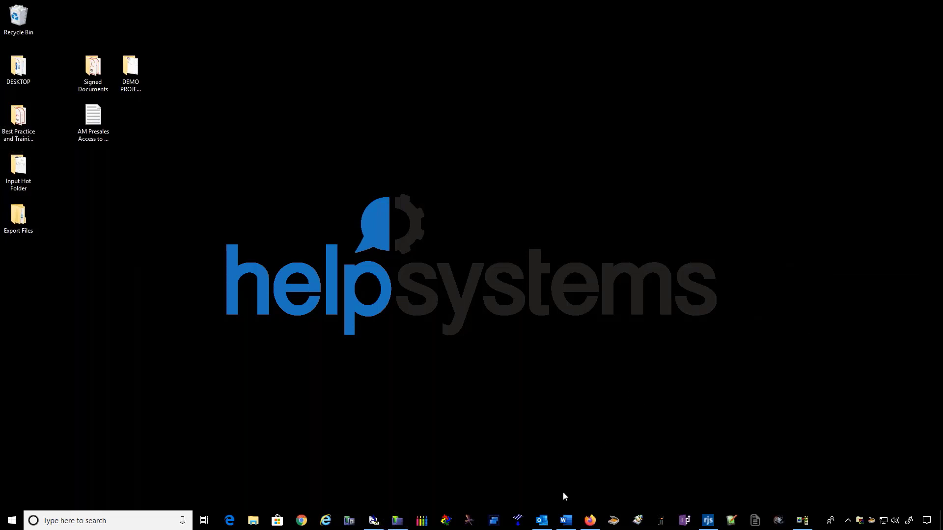
Switch to Outlook and view the Webdocs form for saving the New Order/PO email as a new document, closing it without checking in.
click(548, 521)
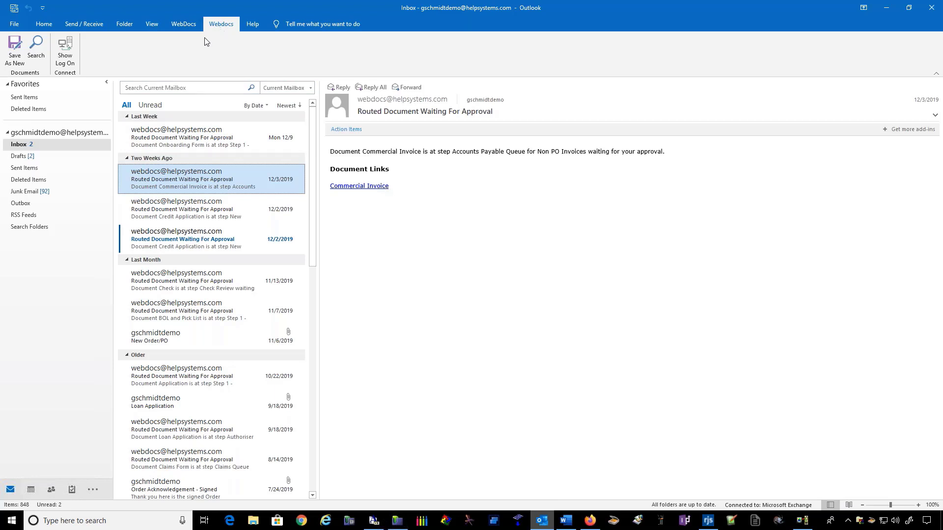
click(194, 336)
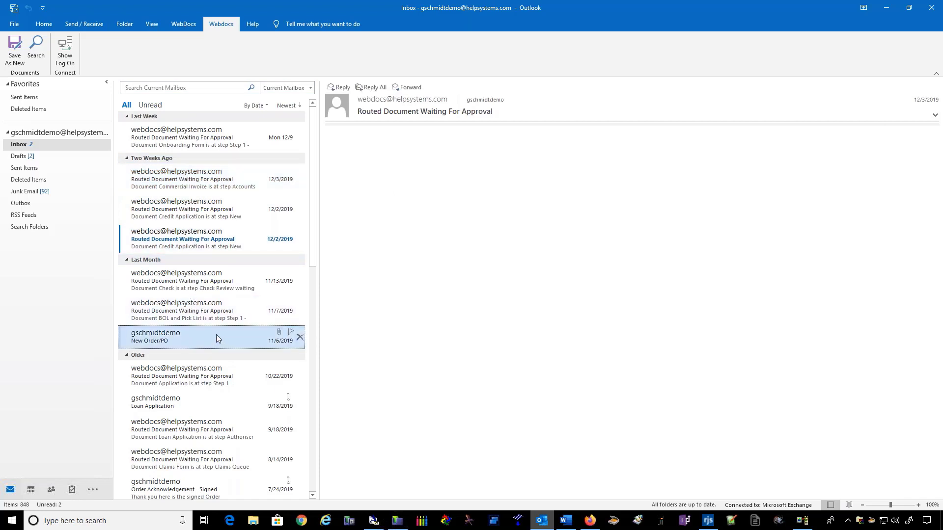
click(14, 59)
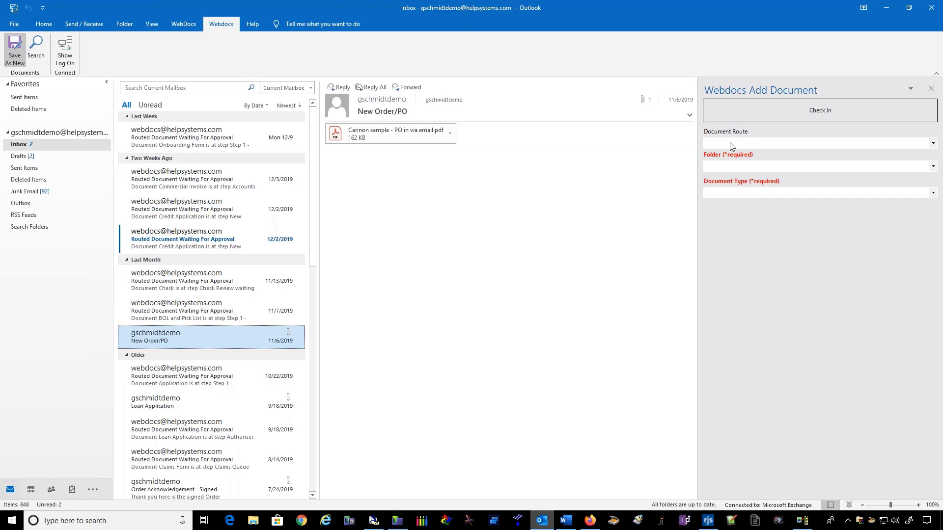
click(930, 88)
click(891, 12)
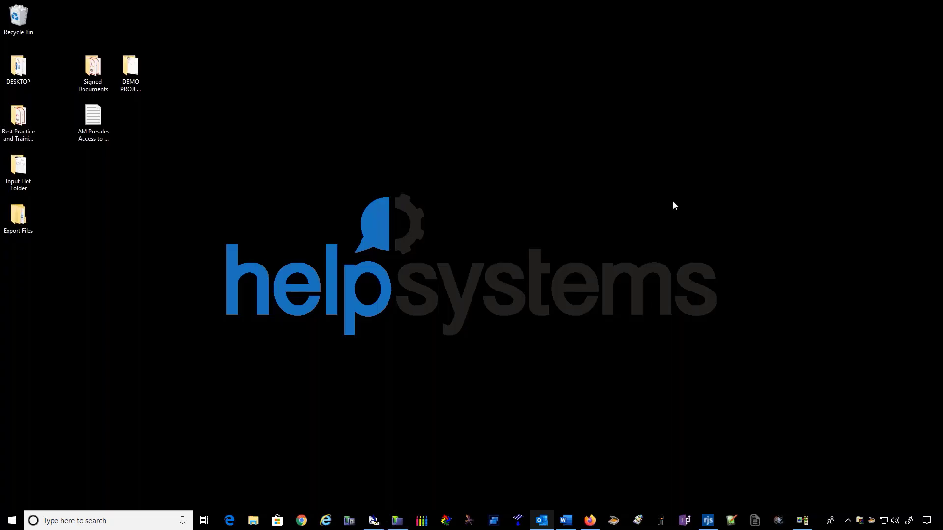
Switch to Word and view the Webdocs form for saving the onboarding checklist as a new document, closing it without checking in.
click(566, 520)
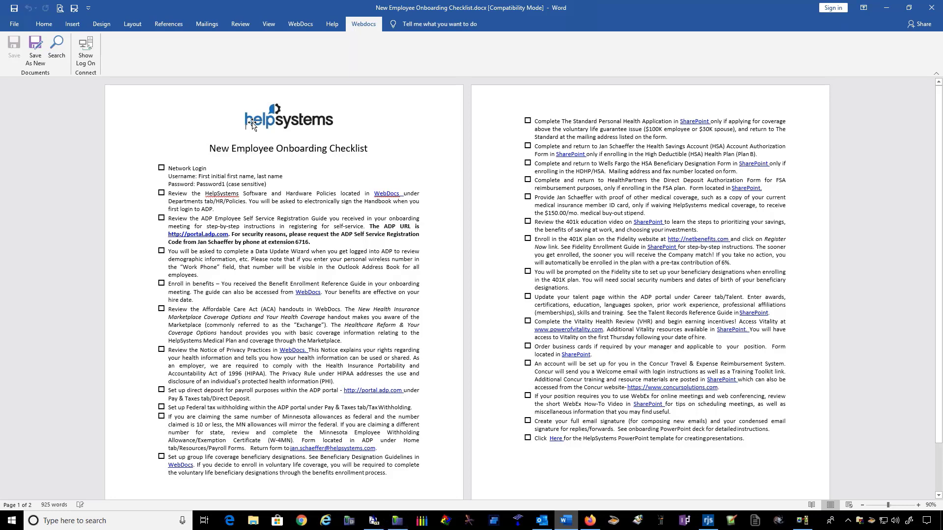
click(31, 62)
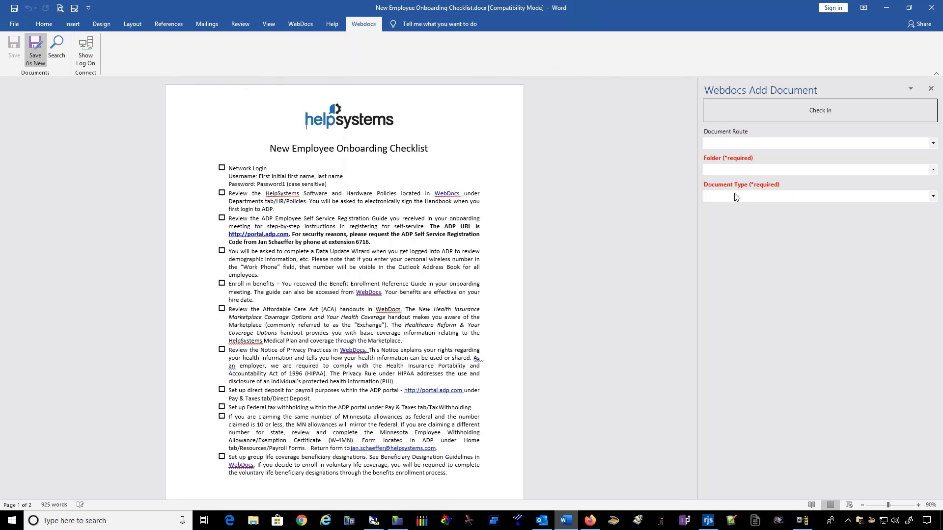
click(930, 89)
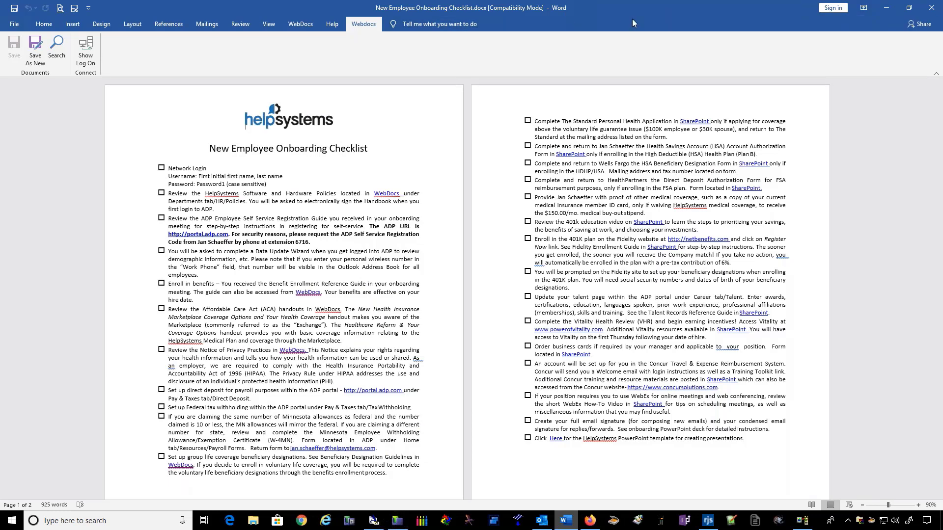
Search Webdocs from within Word for SOP, review the matching documents, and close the search and minimize Word.
click(57, 49)
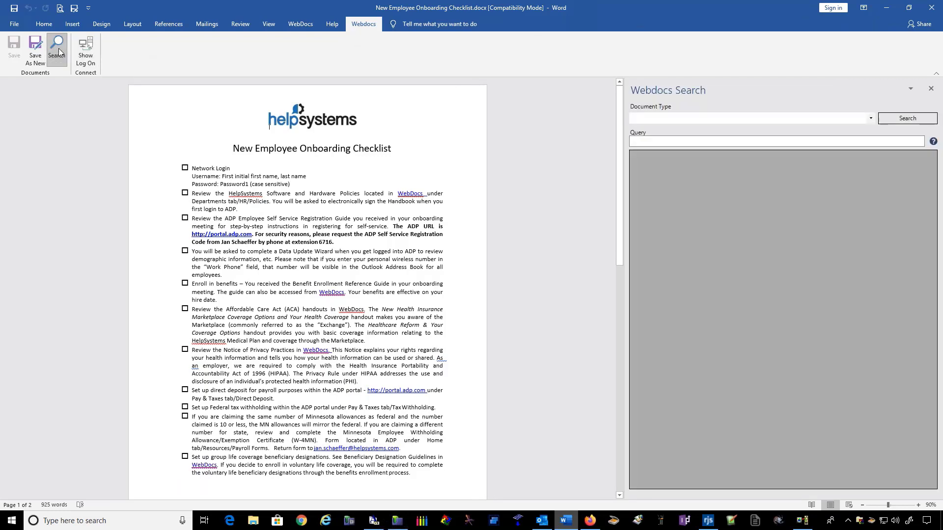
click(648, 143)
click(649, 143)
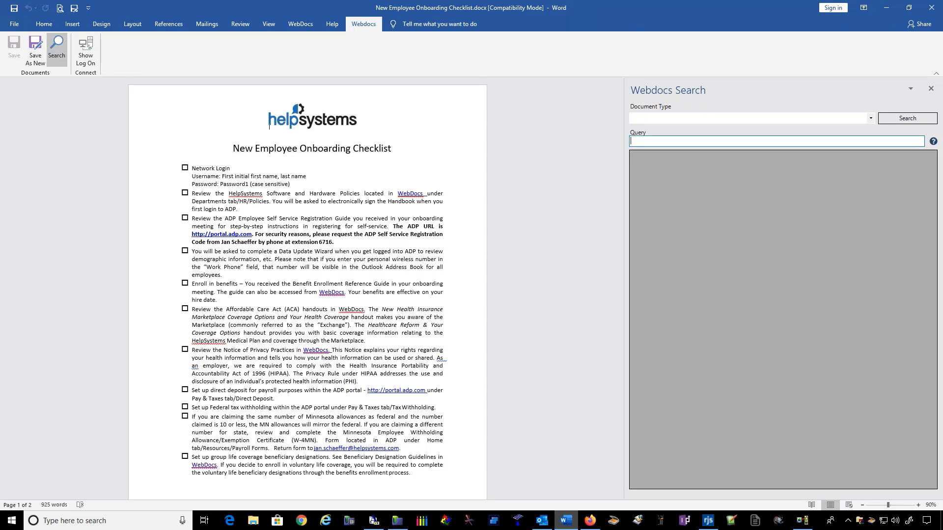
text(SOP)
click(915, 122)
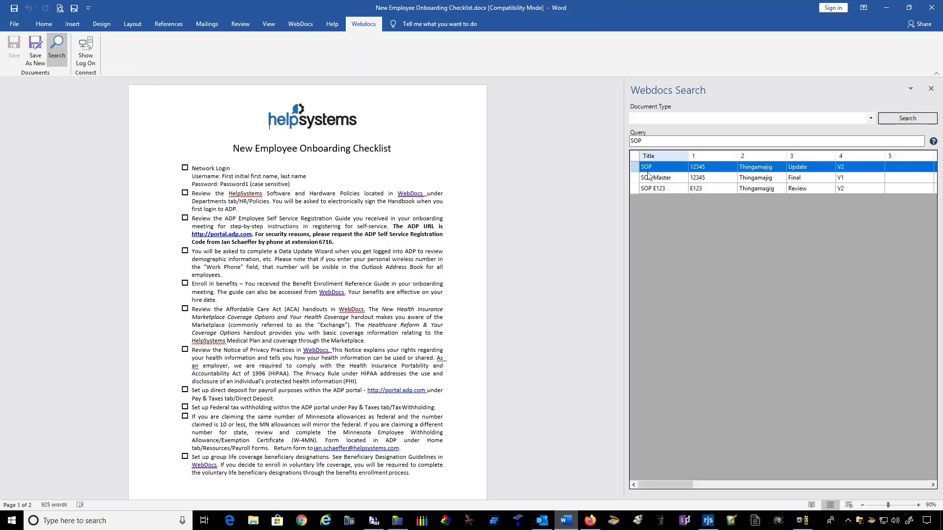
click(931, 89)
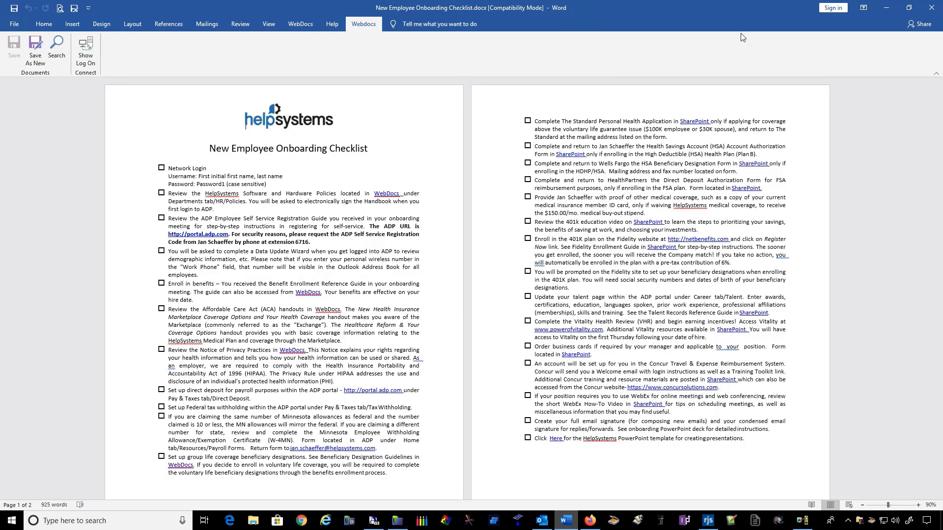
click(888, 9)
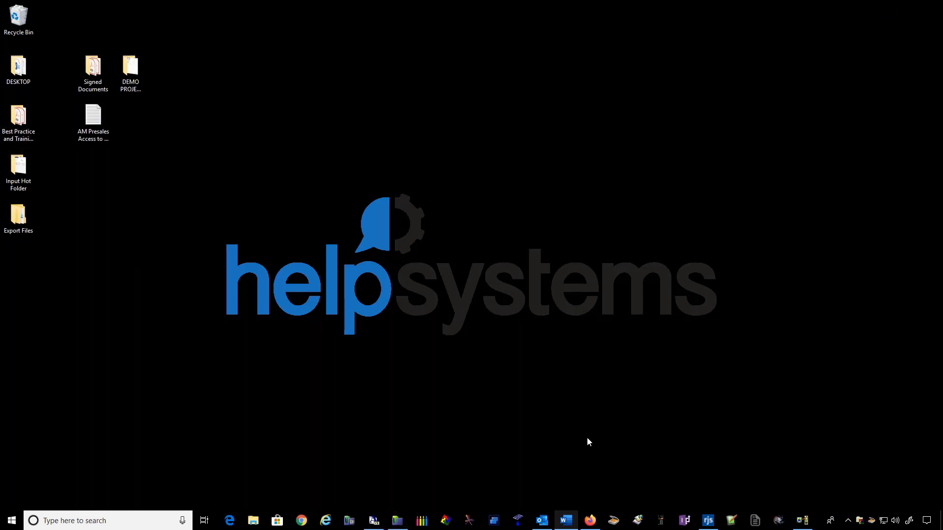
Switch to Firefox, log in to Webdocs with the saved credentials and open the routing inbox.
click(590, 520)
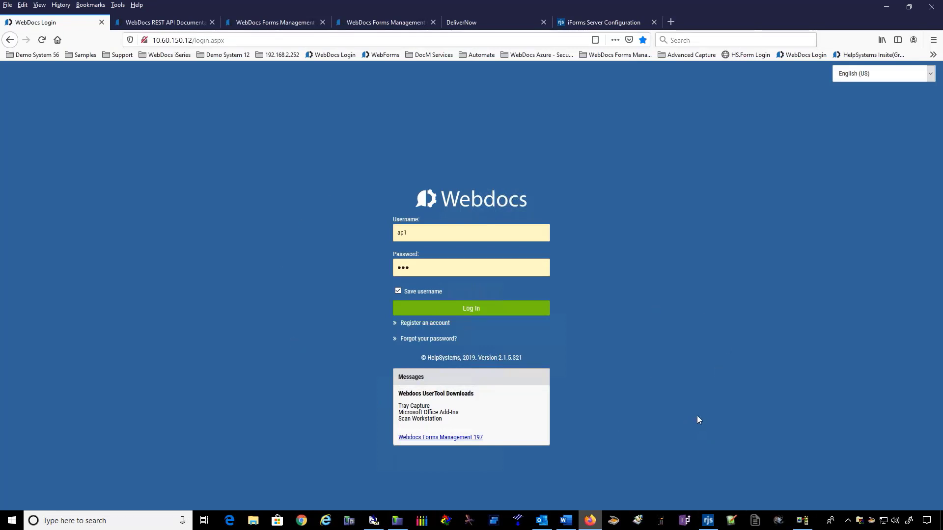
click(470, 309)
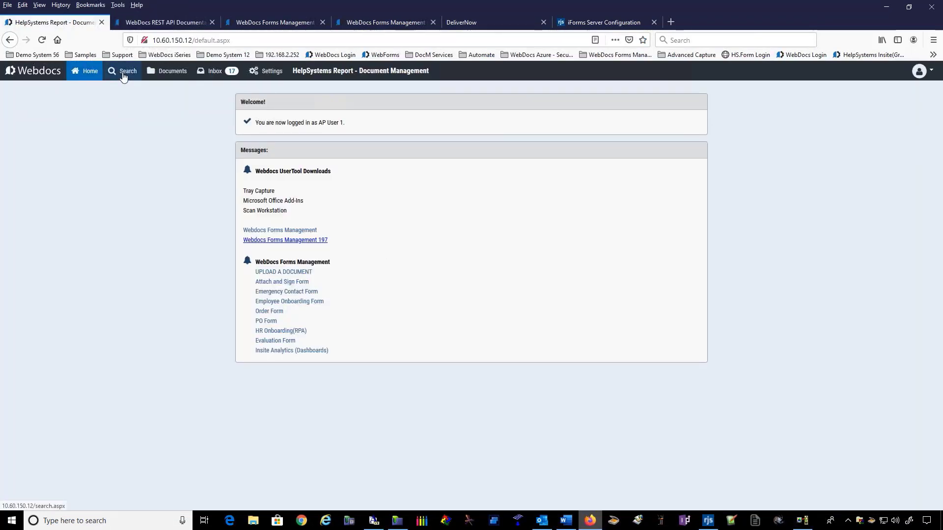
click(209, 76)
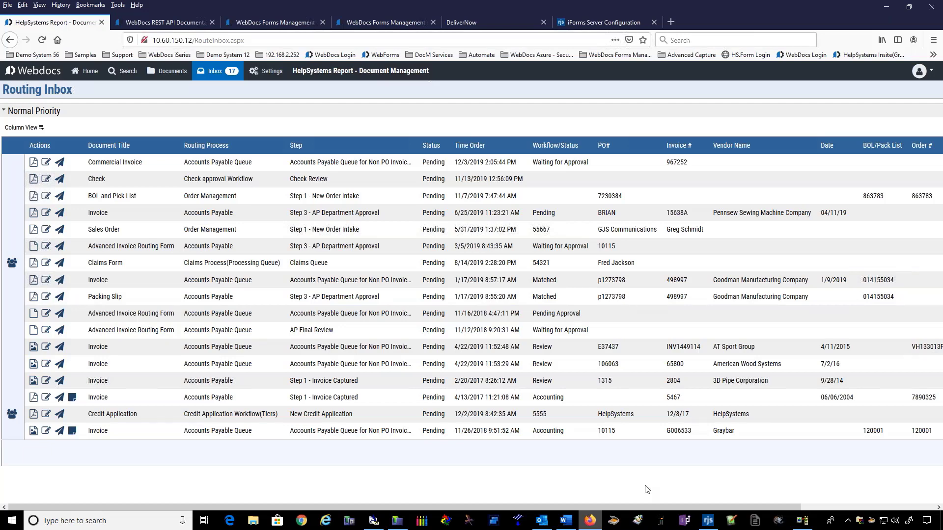
Switch to WebDocs Route Designer and examine the settings of the Accounts Payable Queue for Non PO Invoices step without changing them.
click(707, 521)
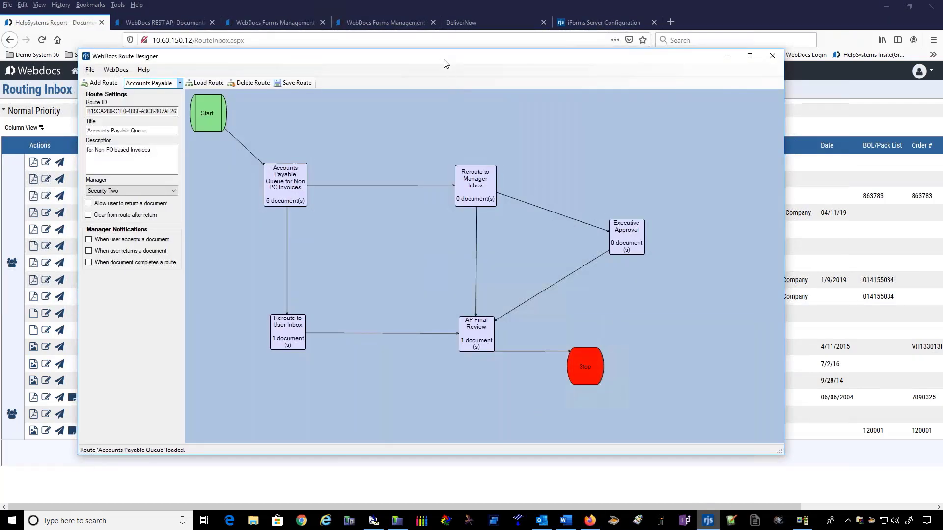
drag(443, 63, 472, 98)
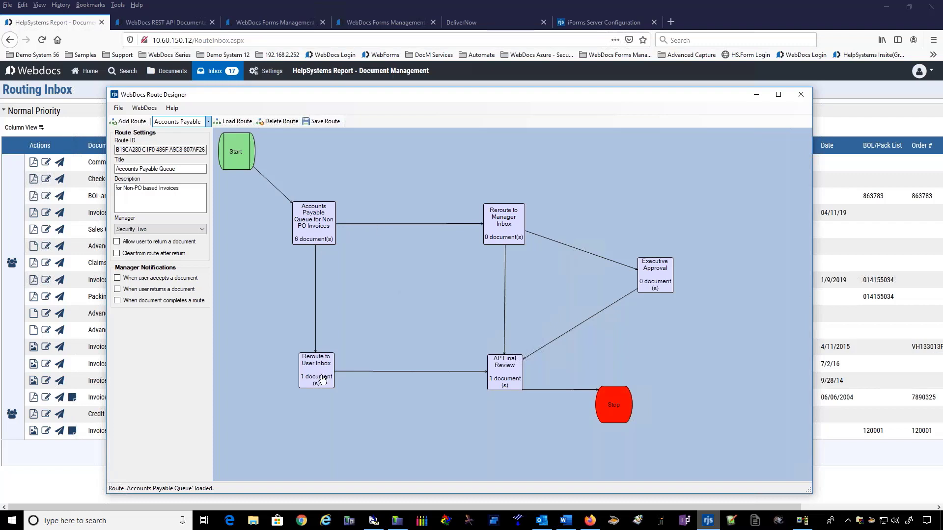
double_click(322, 225)
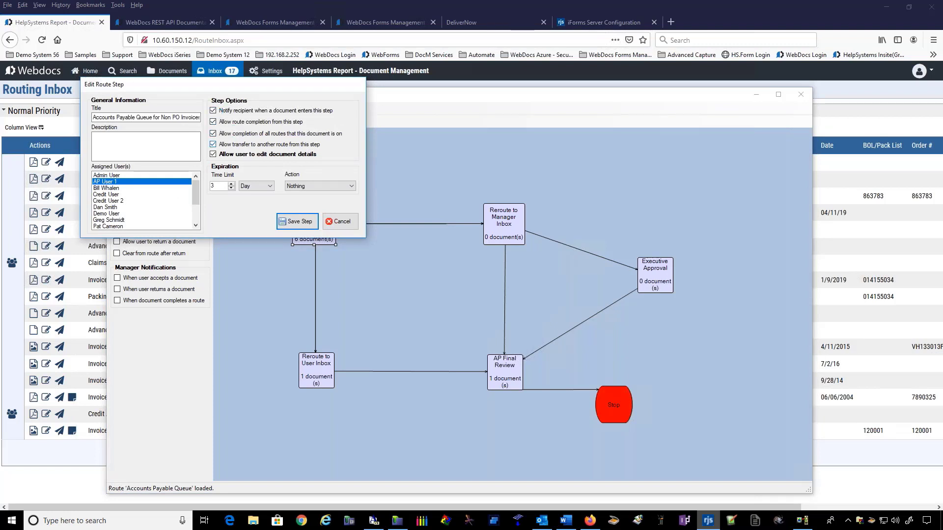
click(339, 223)
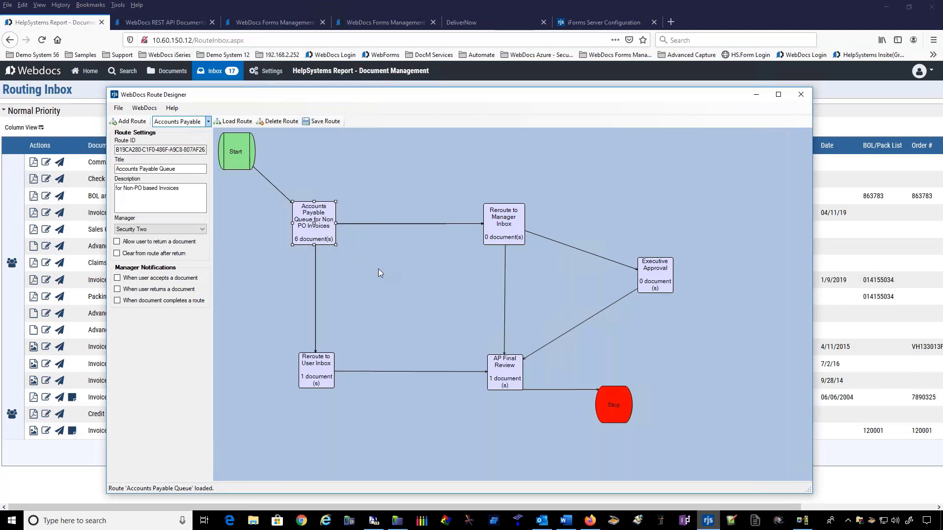
Add a new step in the middle of the route and connect it between the Non PO Invoices queue and AP Final Review.
drag(378, 273, 440, 320)
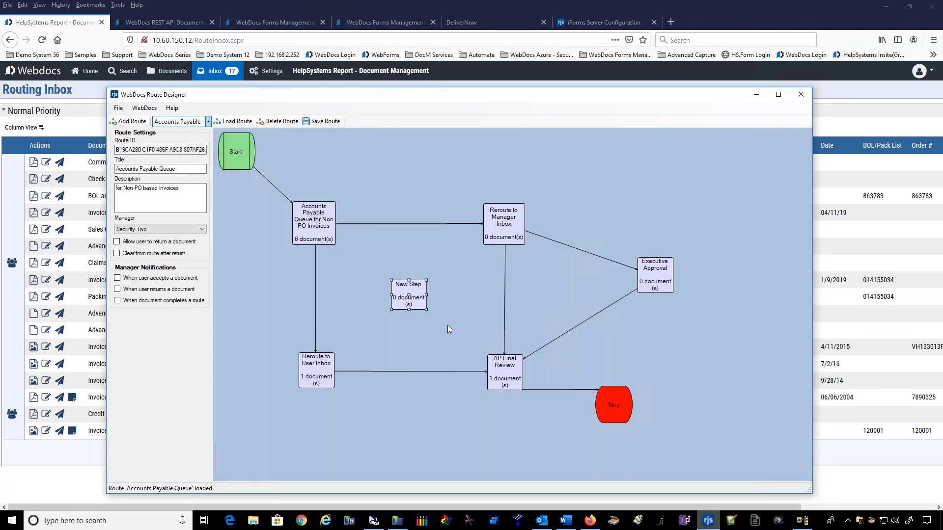
drag(328, 235, 496, 363)
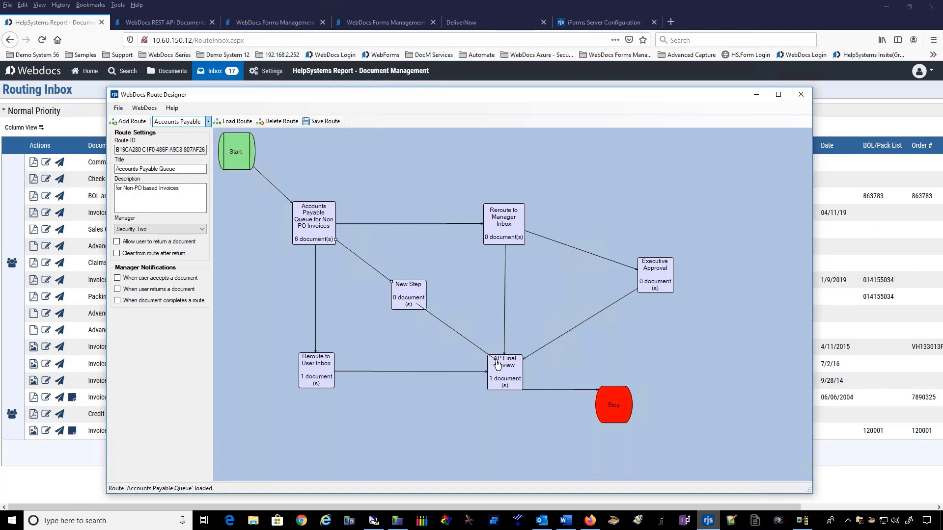
Assign AP User 1 to the new step with recipient notification, review the expiration time limits and actions, and discard the edit.
double_click(399, 300)
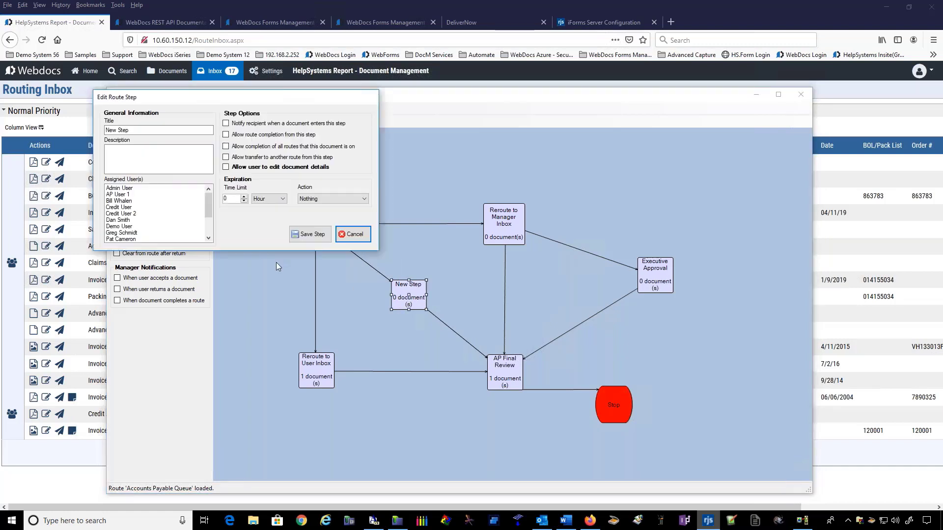
click(122, 196)
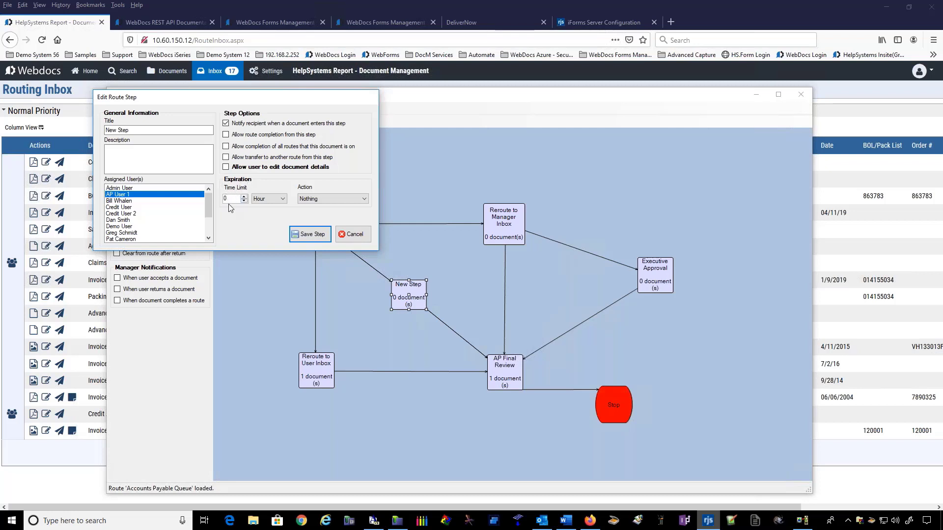
click(265, 198)
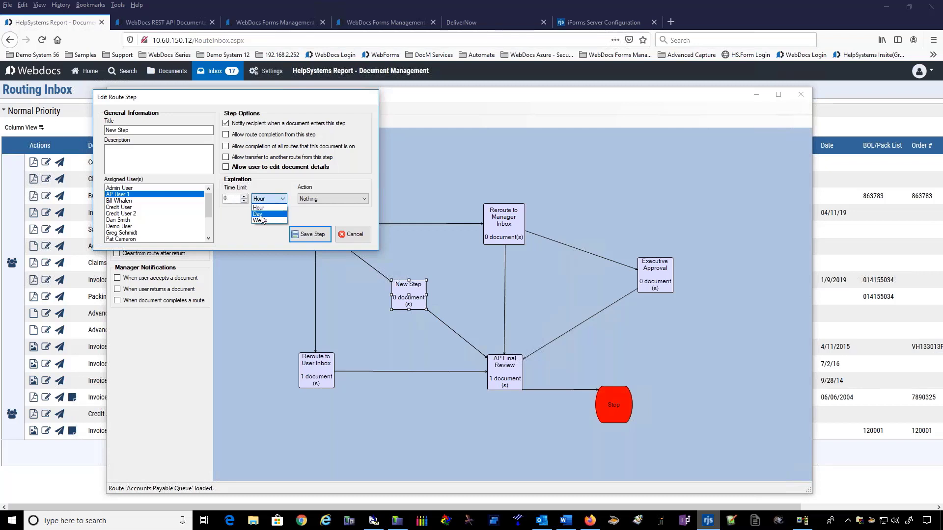
click(309, 201)
click(310, 199)
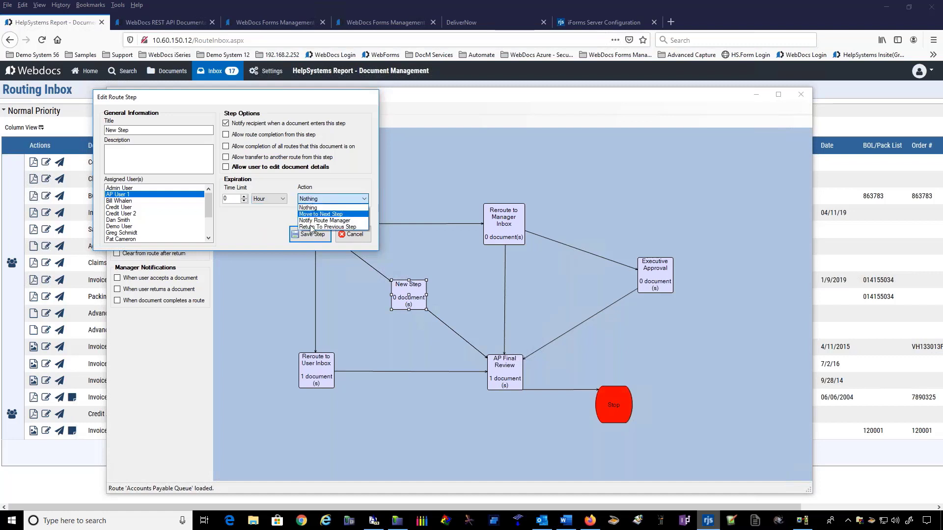
click(264, 223)
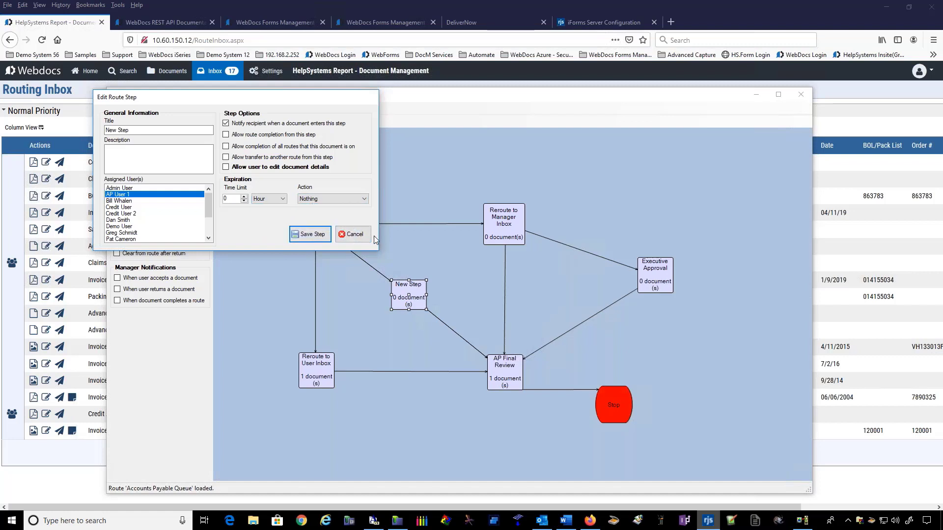
click(353, 235)
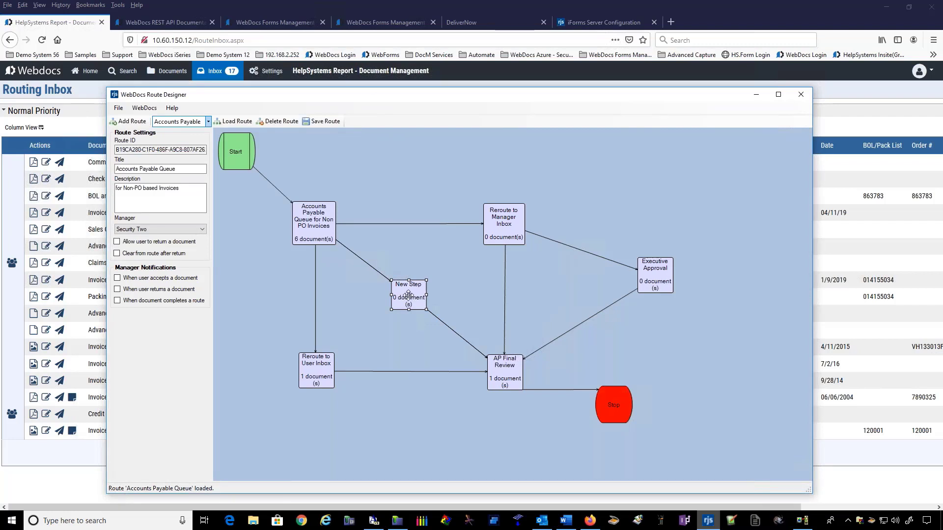
Delete the new step from the Accounts Payable Queue route and minimize the Route Designer.
key(Delete)
click(476, 292)
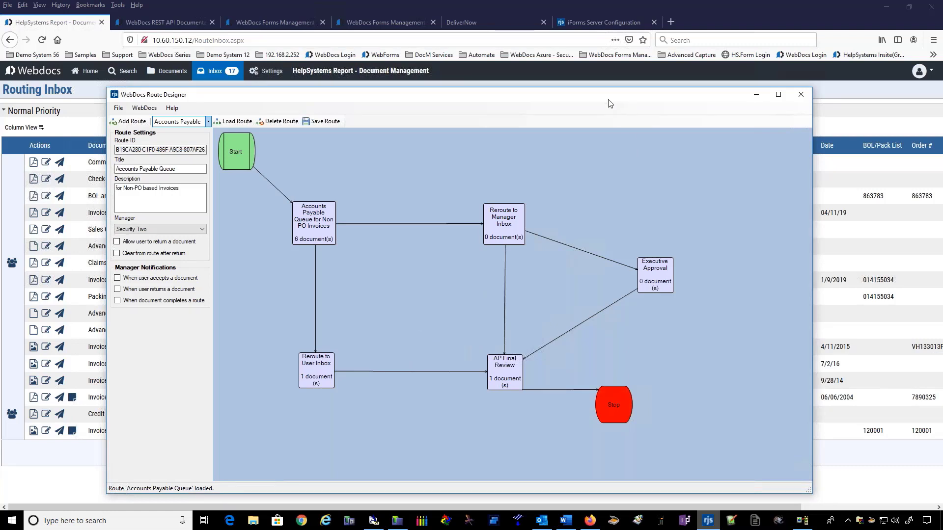
click(756, 95)
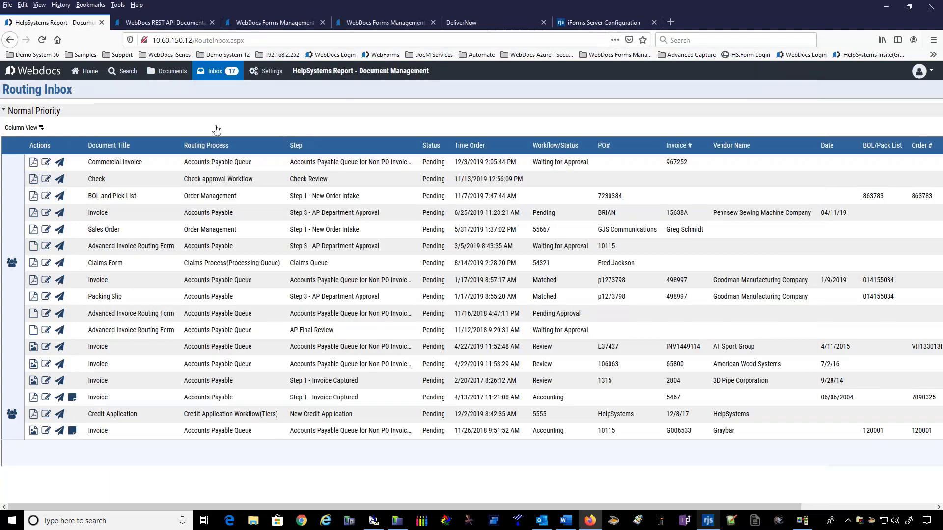
Switch to Outlook, view the Routed Document Waiting For Approval message for the Commercial Invoice, and minimize Outlook.
click(541, 520)
click(180, 146)
click(180, 183)
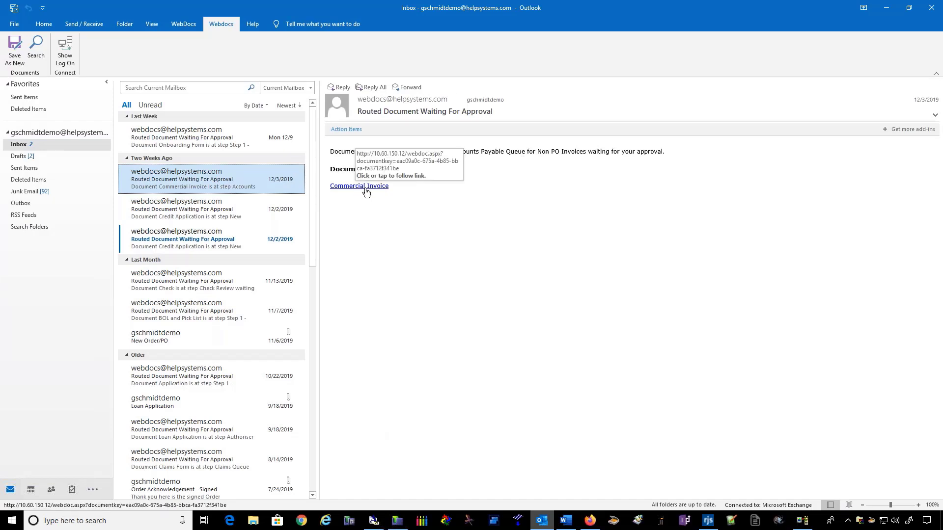
click(884, 11)
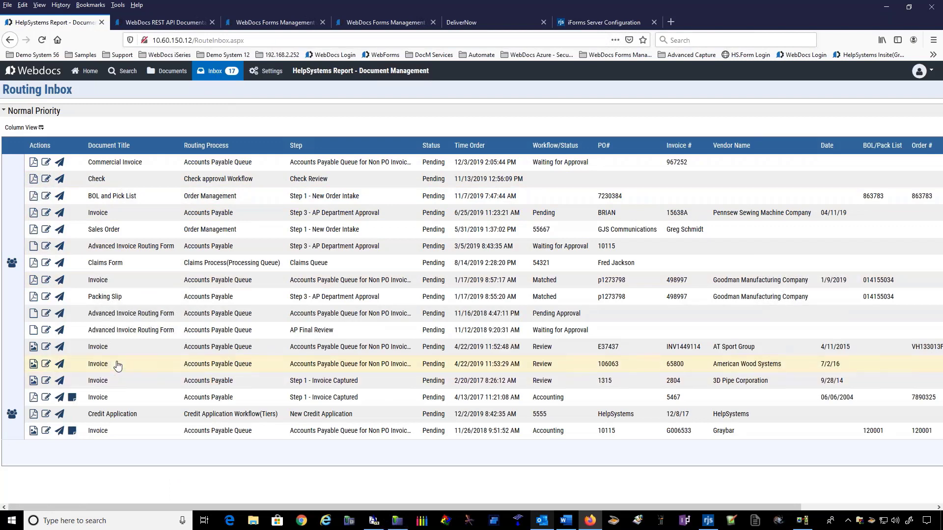
Open the AT Sport Group invoice from the routing inbox and highlight its first line item in yellow.
click(96, 351)
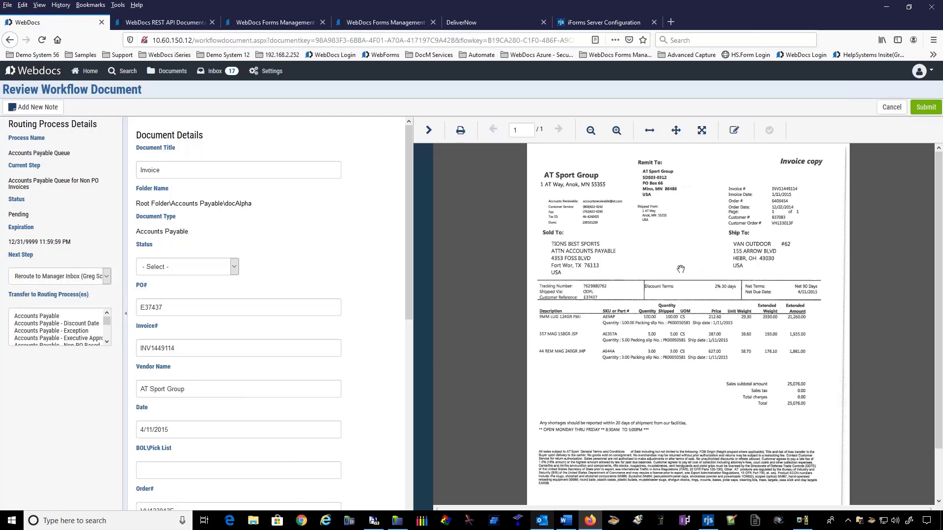
click(735, 132)
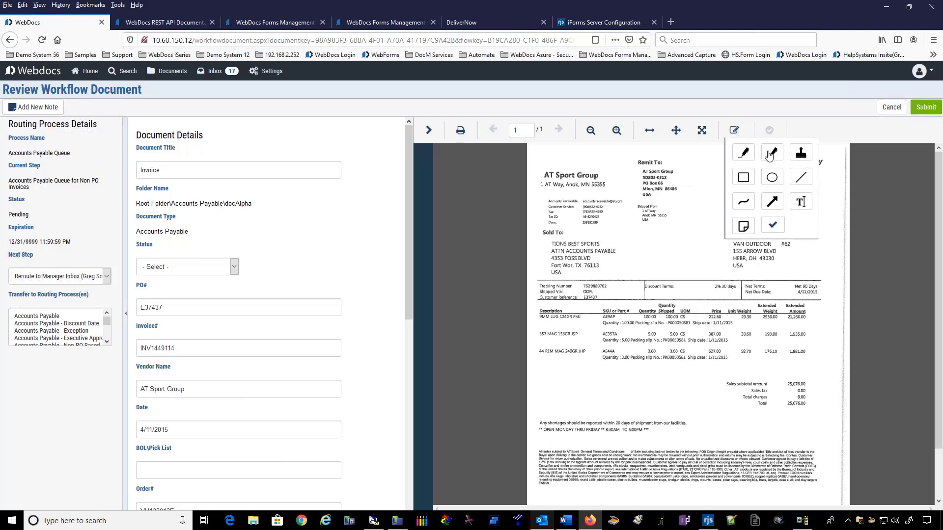
click(771, 155)
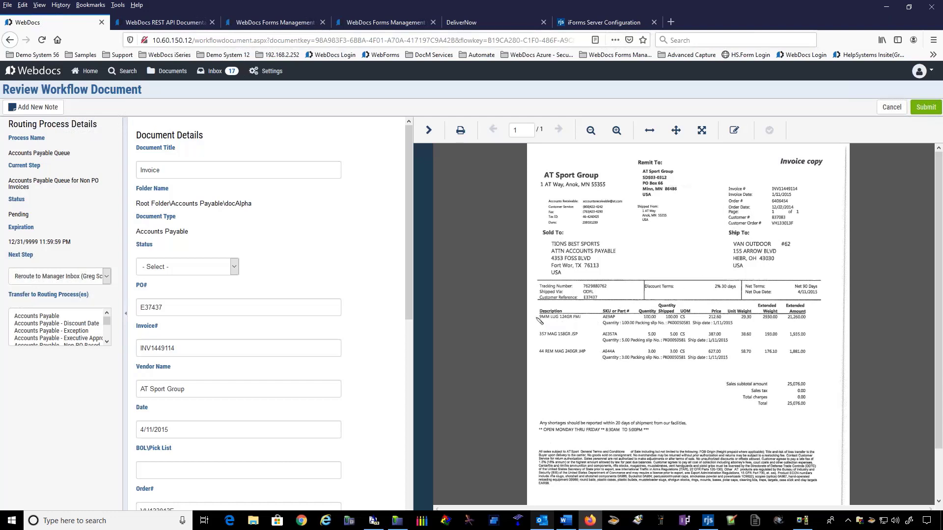
mouse_move(576, 319)
mouse_down()
mouse_move(764, 317)
mouse_move(638, 330)
mouse_move(677, 328)
mouse_up()
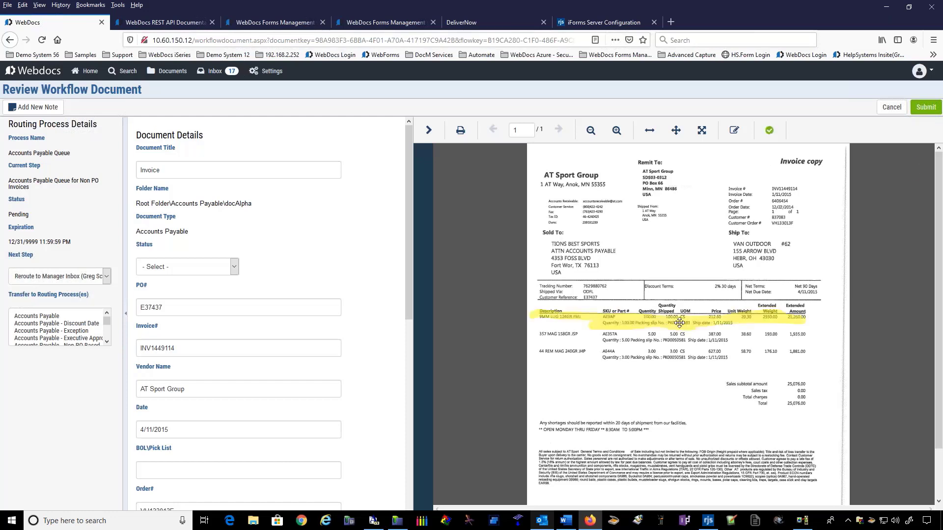
Place a sticky note below the line items, beside the totals on the AT Sport Group invoice.
click(732, 130)
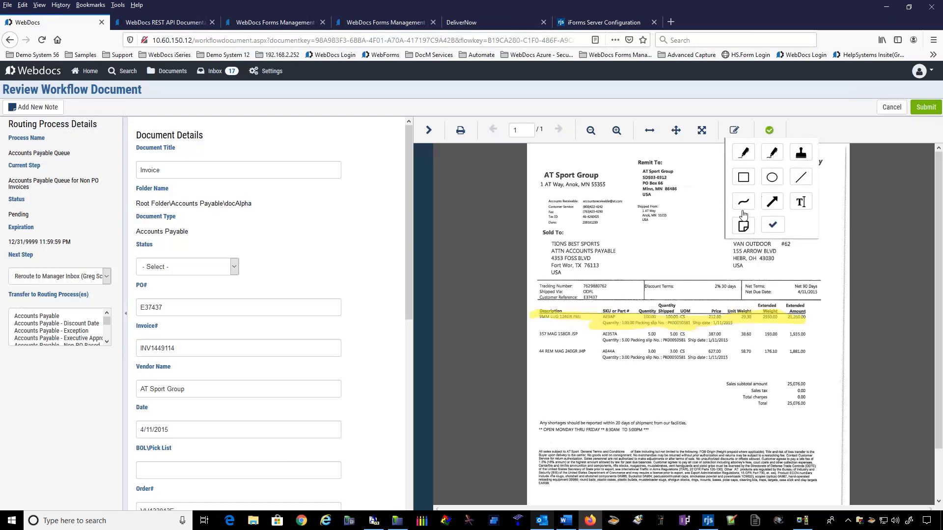
click(743, 226)
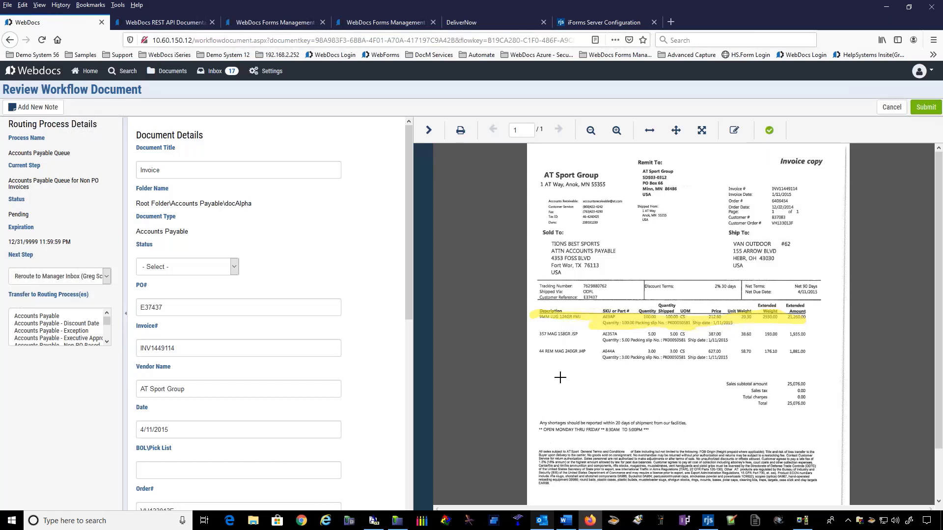
mouse_move(559, 379)
mouse_down()
mouse_move(593, 423)
mouse_move(678, 449)
mouse_up()
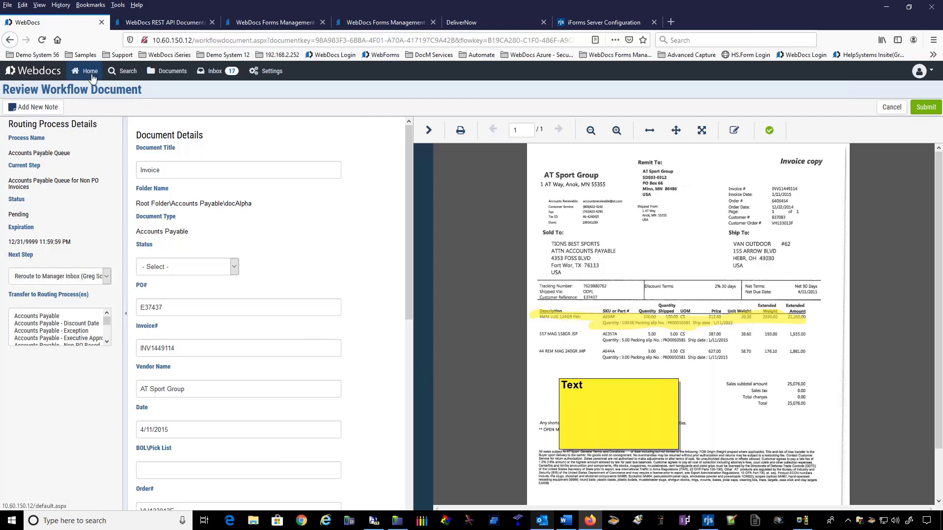
Leave the invoice without saving, collapse the folder and document type filters, and search Webdocs for Graybar's purchase order number.
click(125, 72)
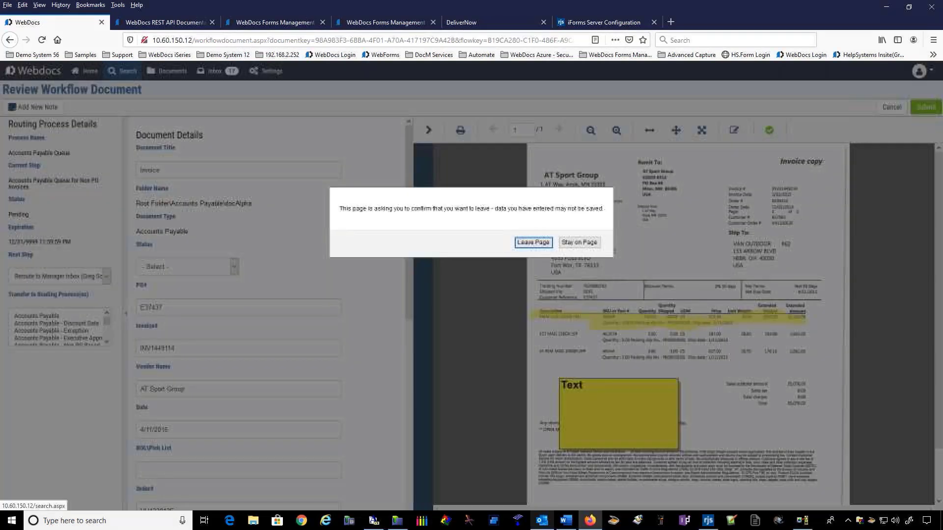
click(533, 243)
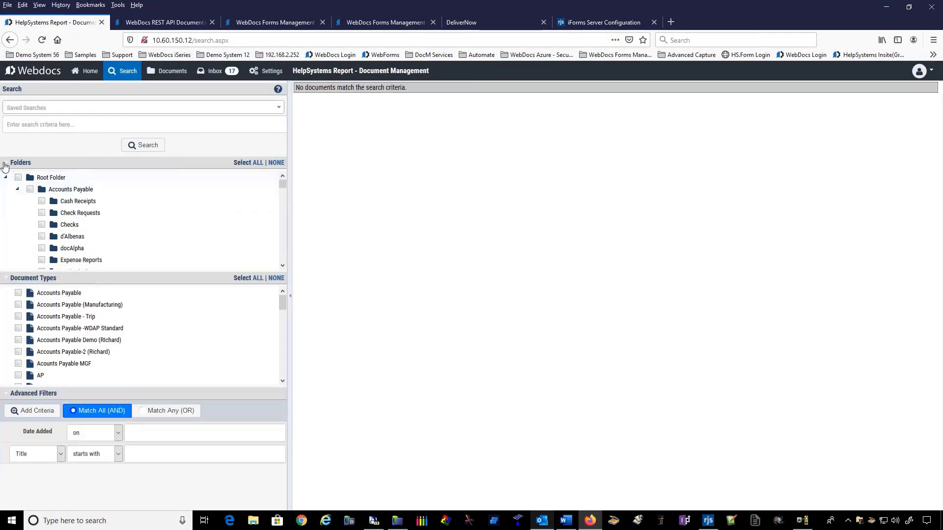
click(6, 166)
click(7, 178)
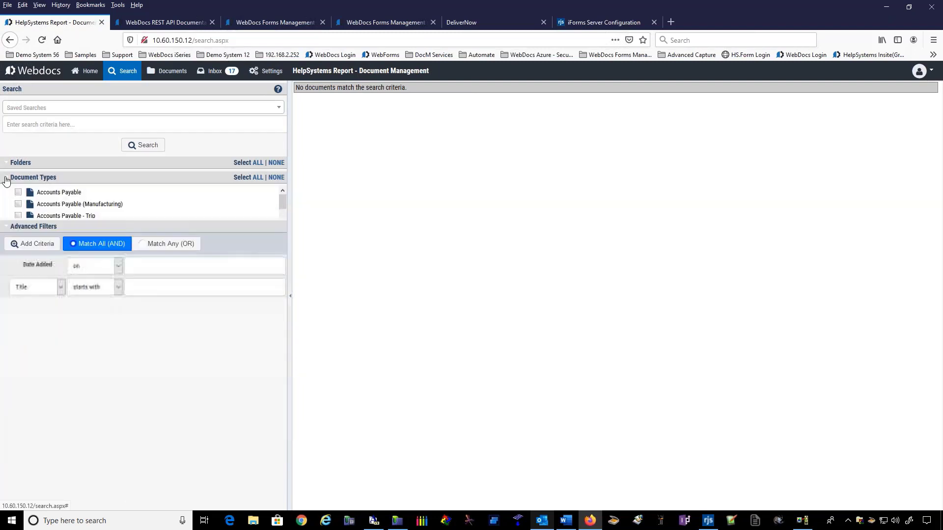
click(21, 127)
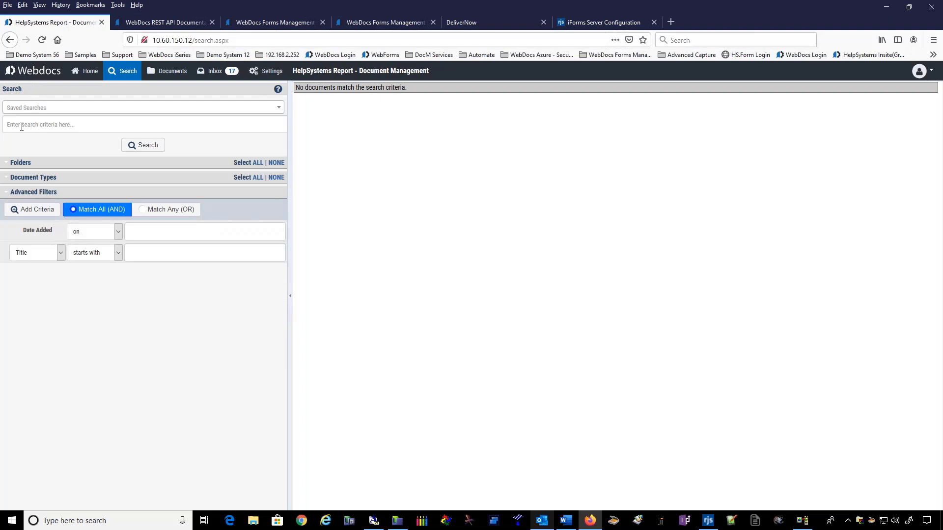
text(10115)
key(Return)
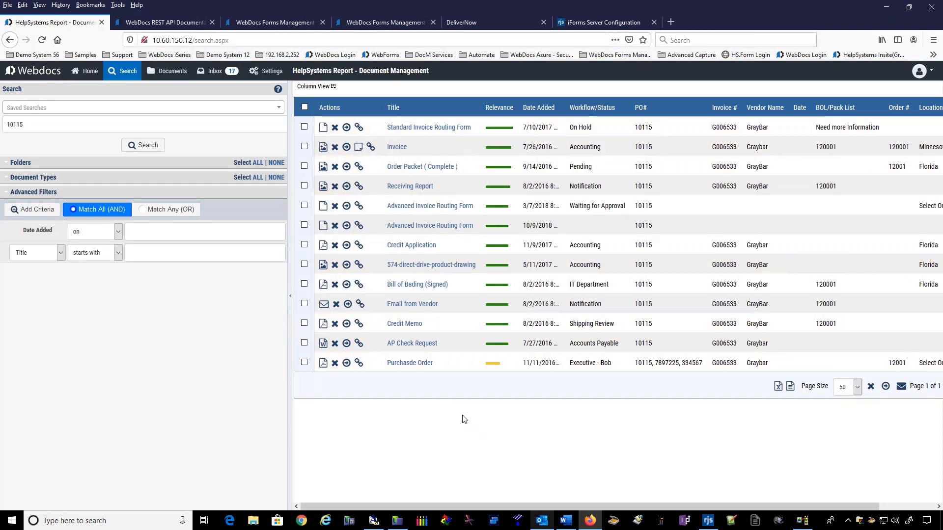
Open the Graybar Invoice from the search results and examine its document details and annotation tools.
click(395, 148)
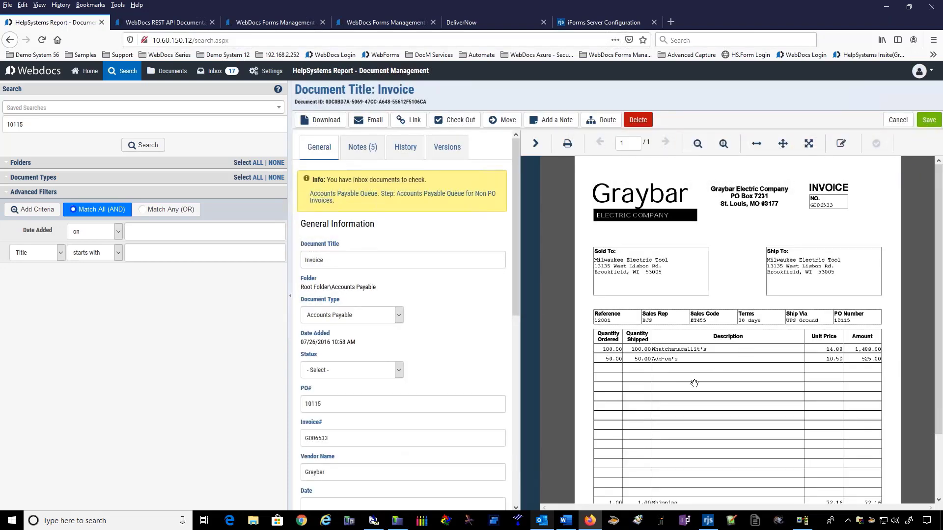
click(840, 144)
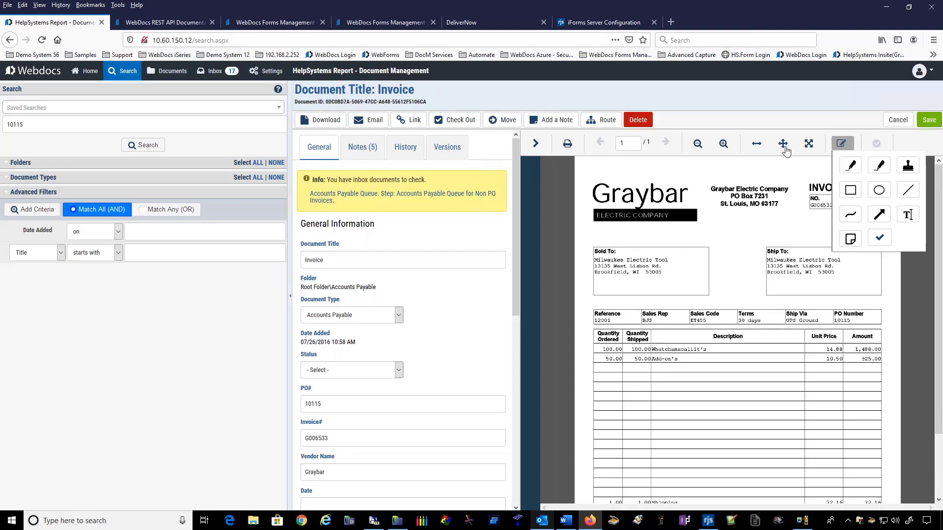
click(565, 209)
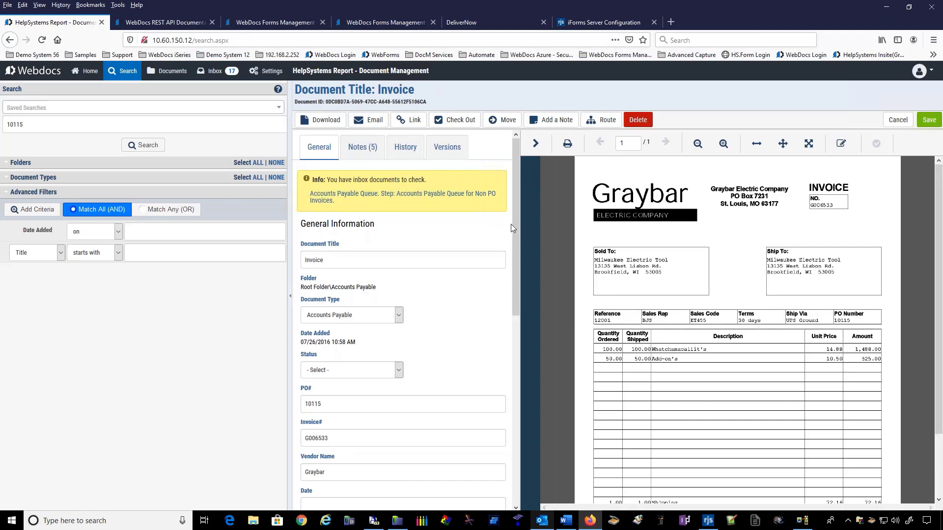
Review the invoice's activity history and its list of versions, and return to the search results.
click(405, 146)
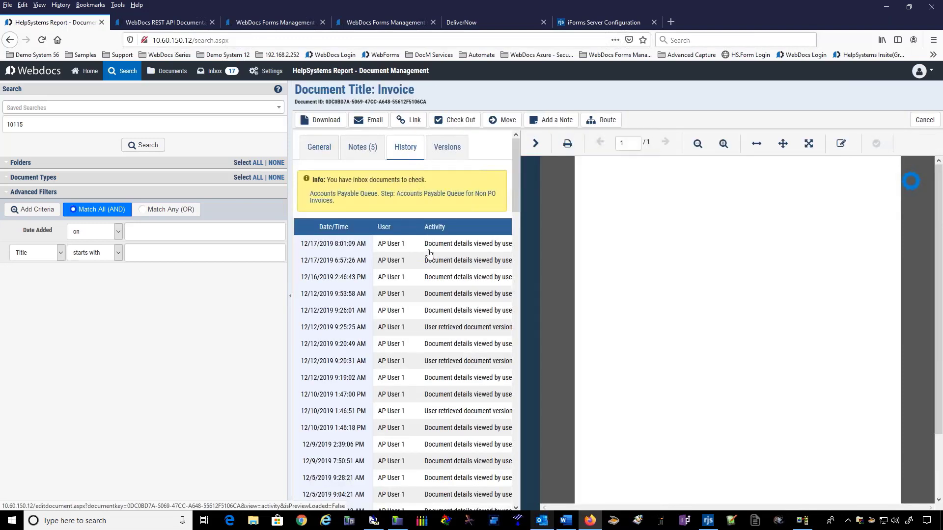
scroll(404, 310, down, 8)
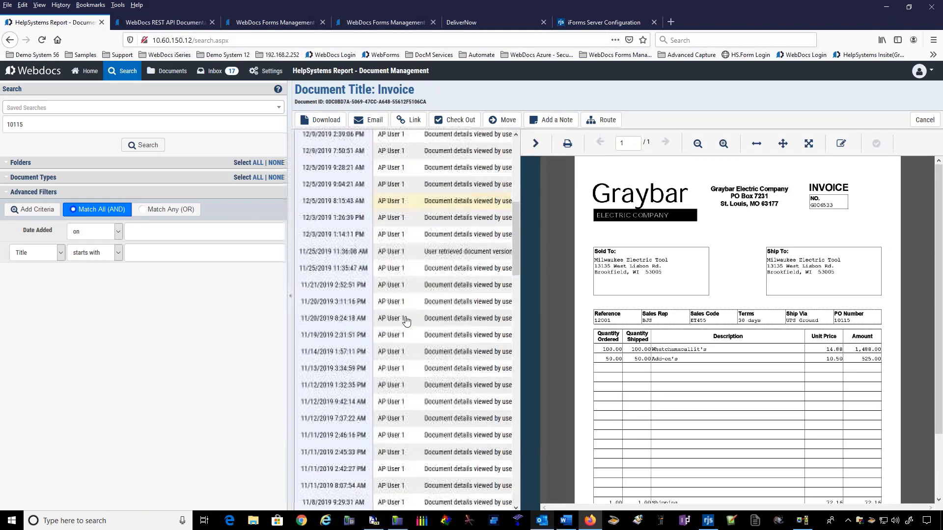
scroll(401, 314, down, 8)
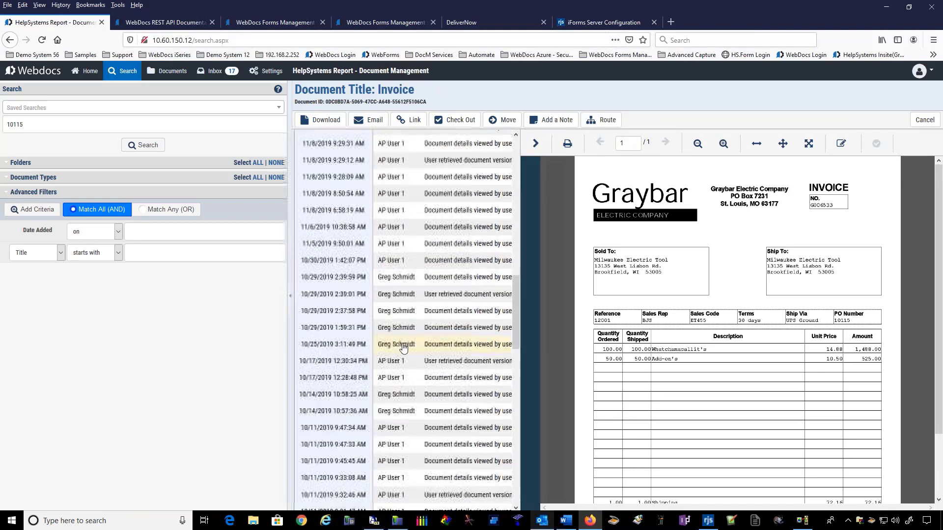
scroll(410, 251, up, 10)
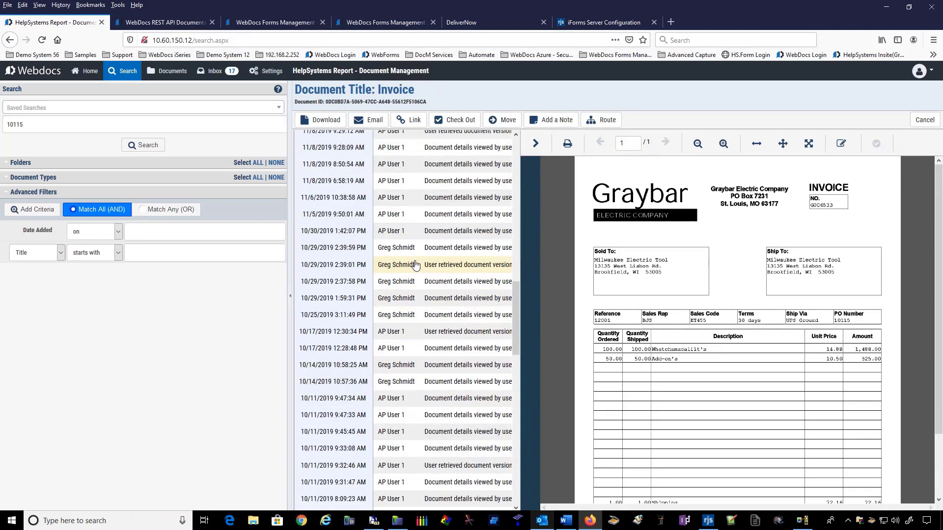
scroll(416, 265, up, 5)
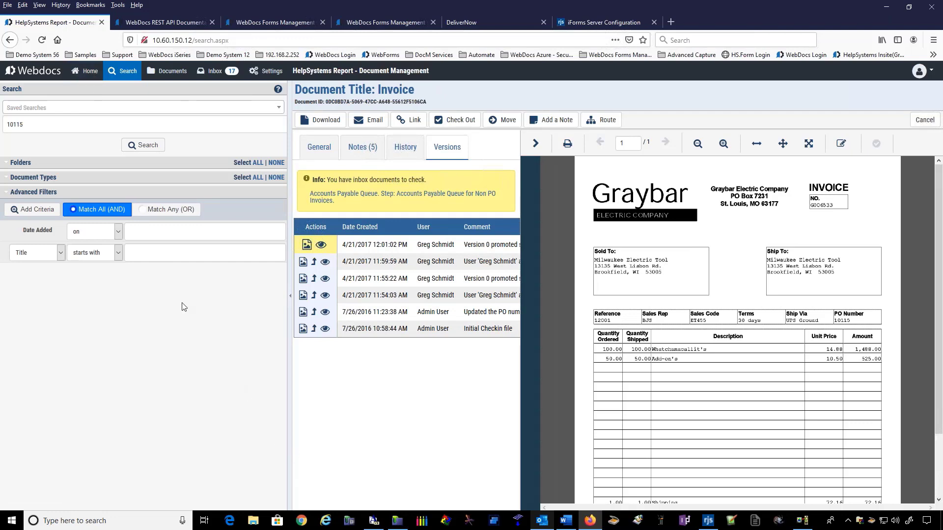
click(144, 146)
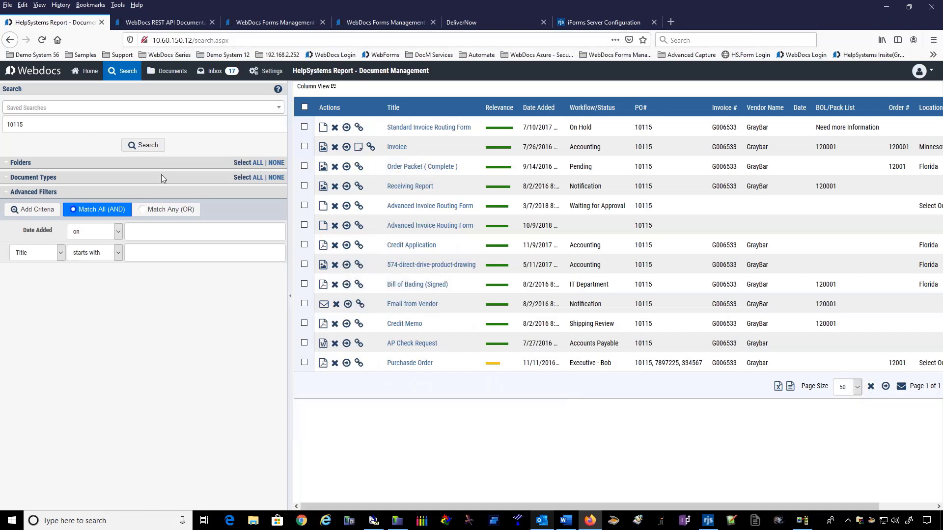
Switch to the IBM i Order Processing session, find the Webdocs documents for the MX100 Easy Chair invoice, and close their results tab.
click(802, 520)
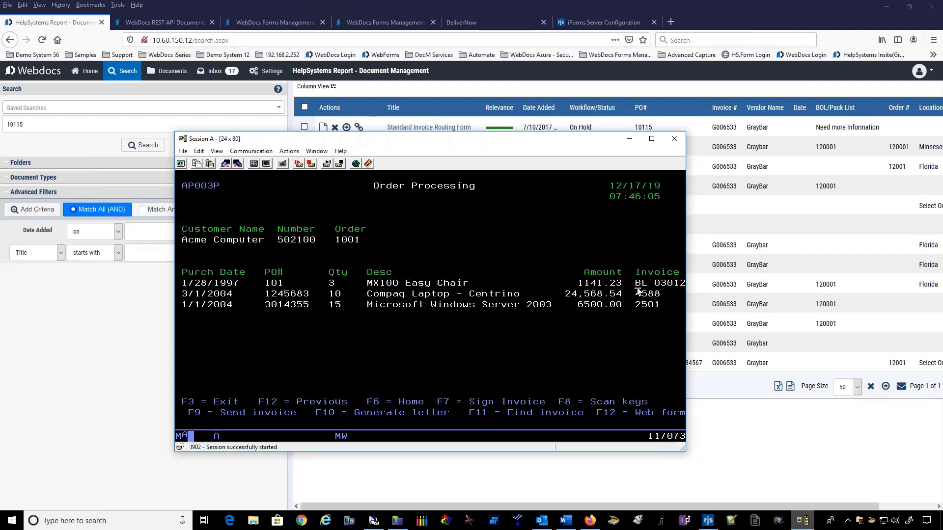
key(F11)
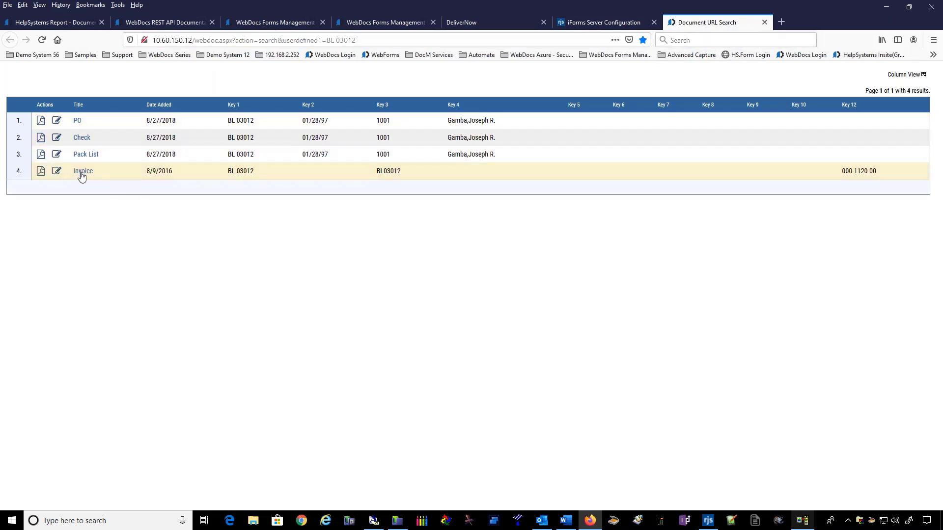
click(764, 22)
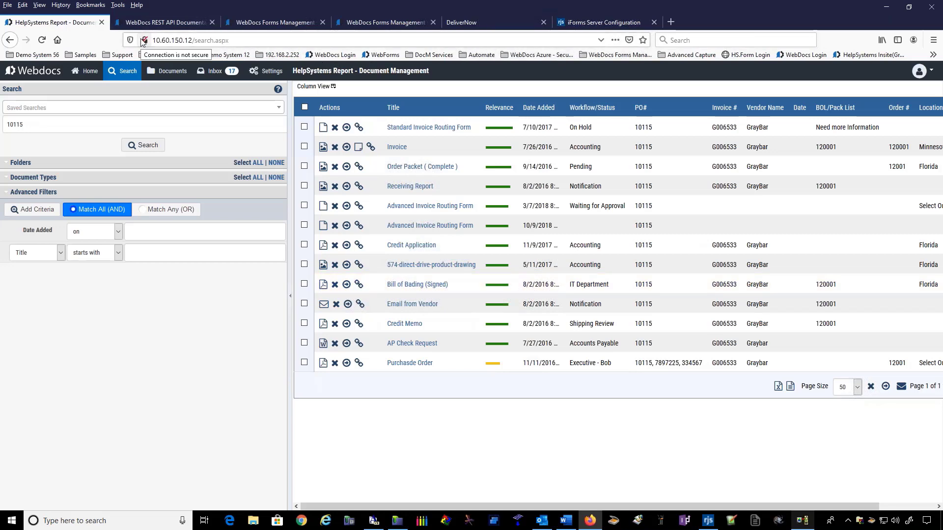
Open the WebDocs REST API documentation and review the Clients operations in the API reference.
click(154, 22)
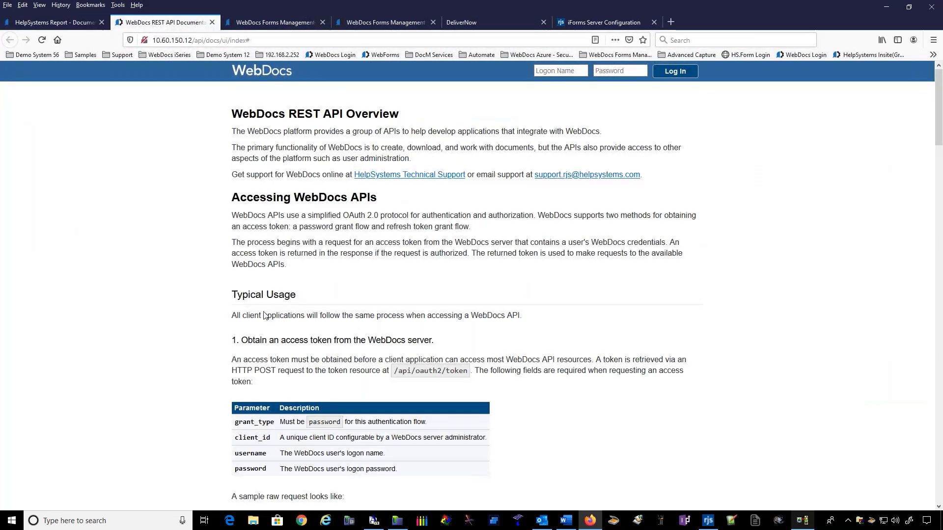
scroll(264, 315, down, 10)
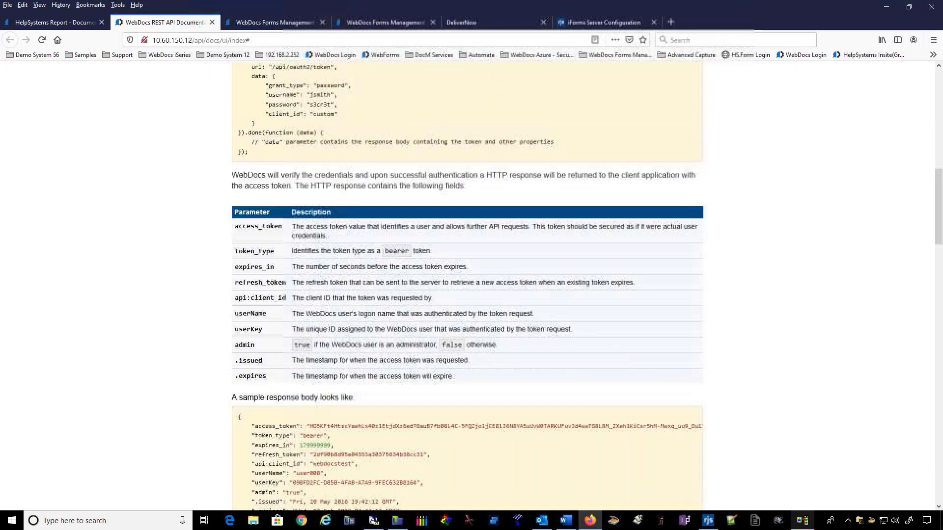
scroll(264, 312, down, 20)
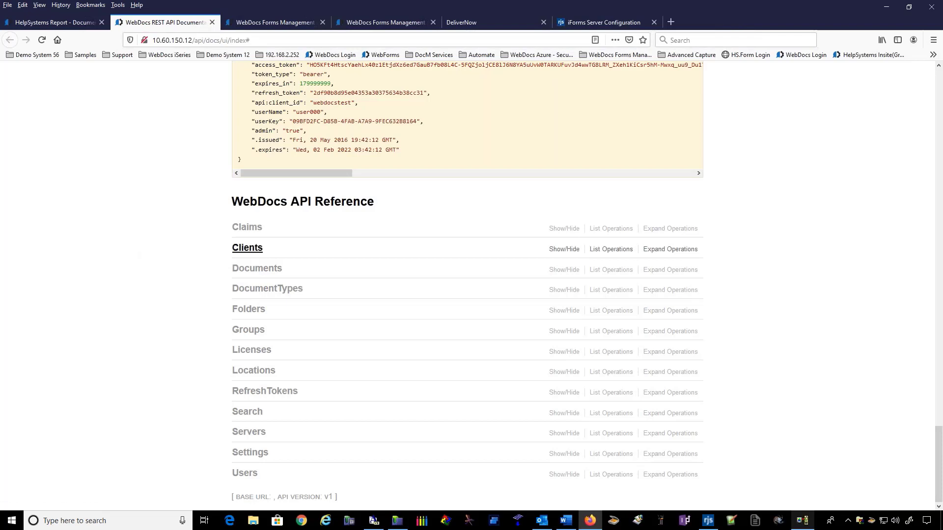
click(257, 254)
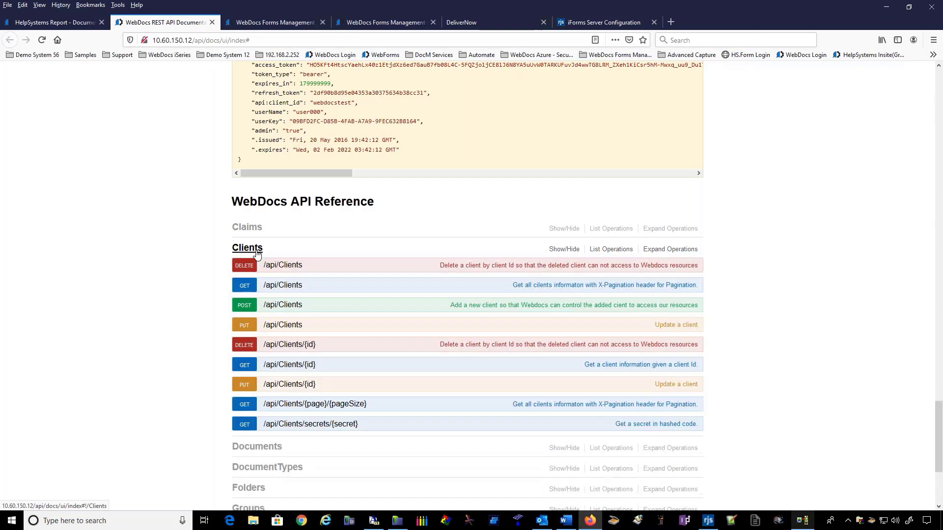
click(256, 253)
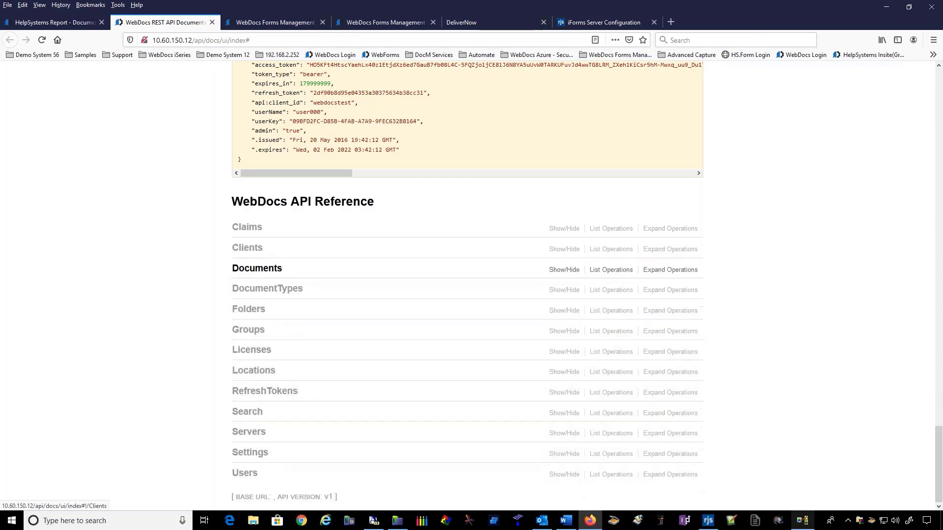
Expand the Documents operations in the API reference and examine the GET /api/Documents schema, parameters and response messages.
click(263, 273)
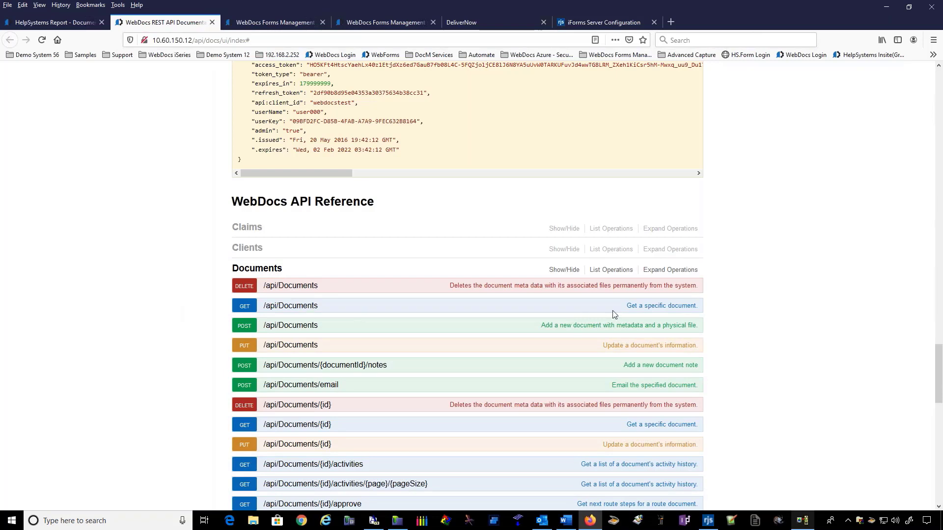
click(294, 306)
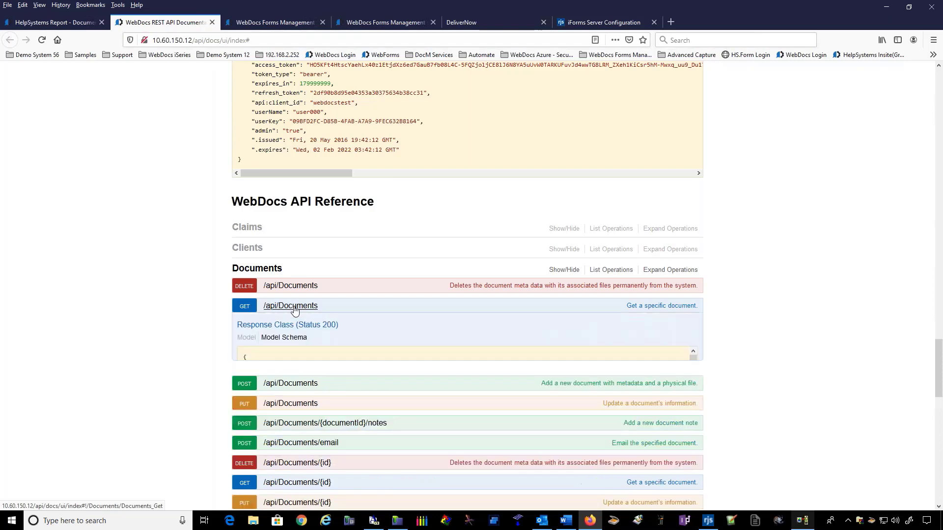
scroll(193, 376, down, 4)
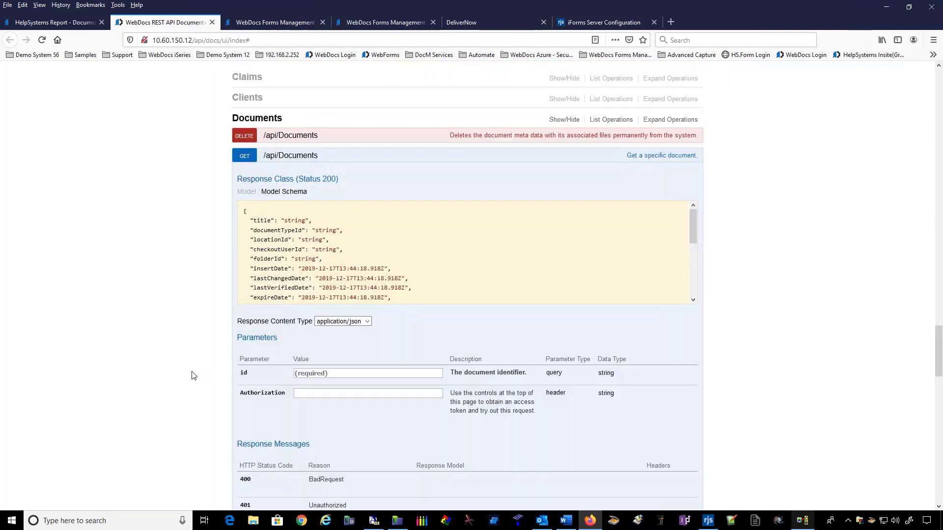
scroll(193, 375, down, 4)
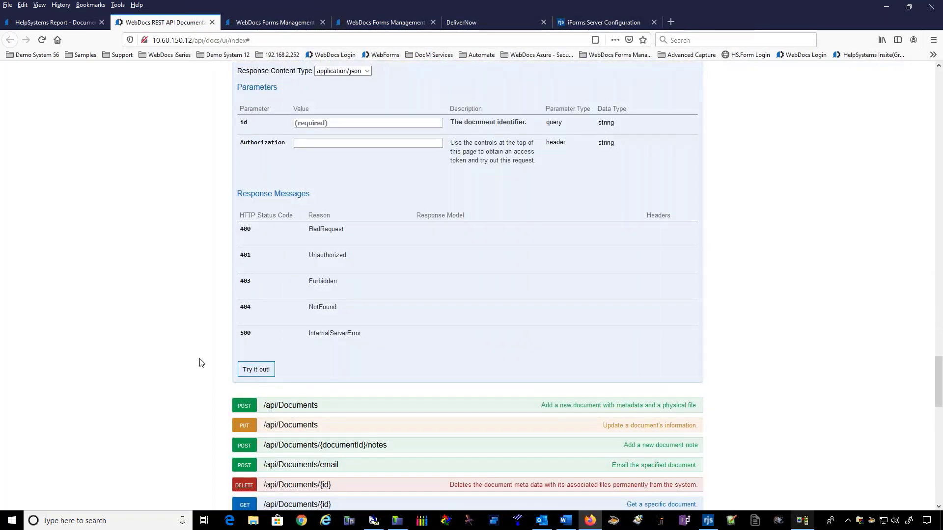
scroll(196, 362, up, 4)
scroll(194, 362, up, 2)
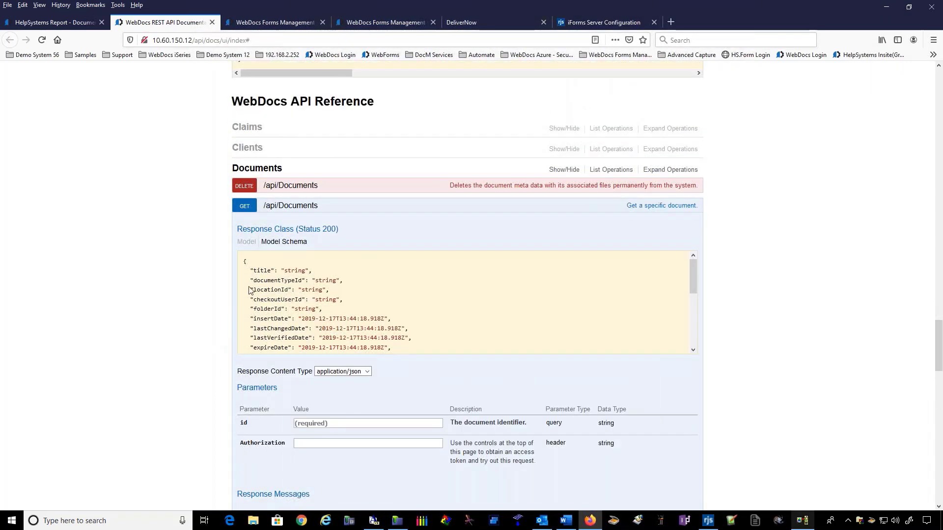
click(281, 208)
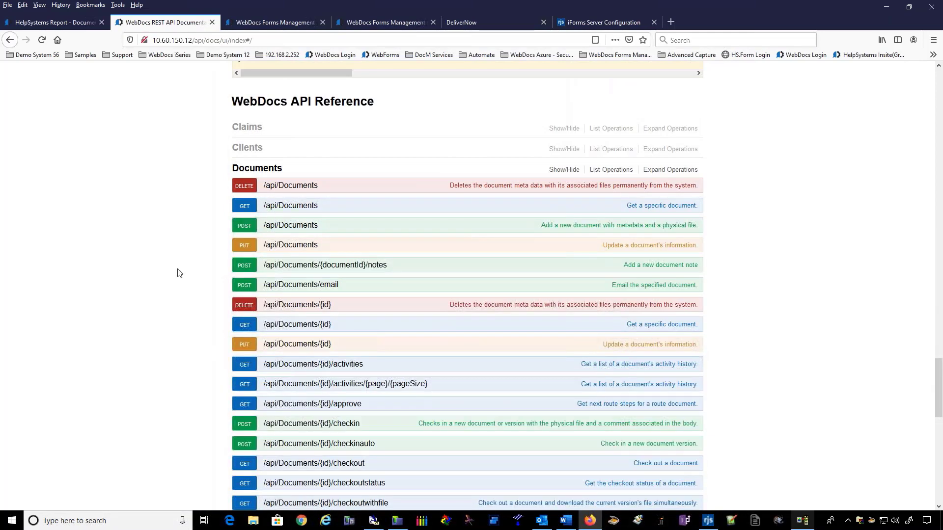
scroll(158, 291, down, 2)
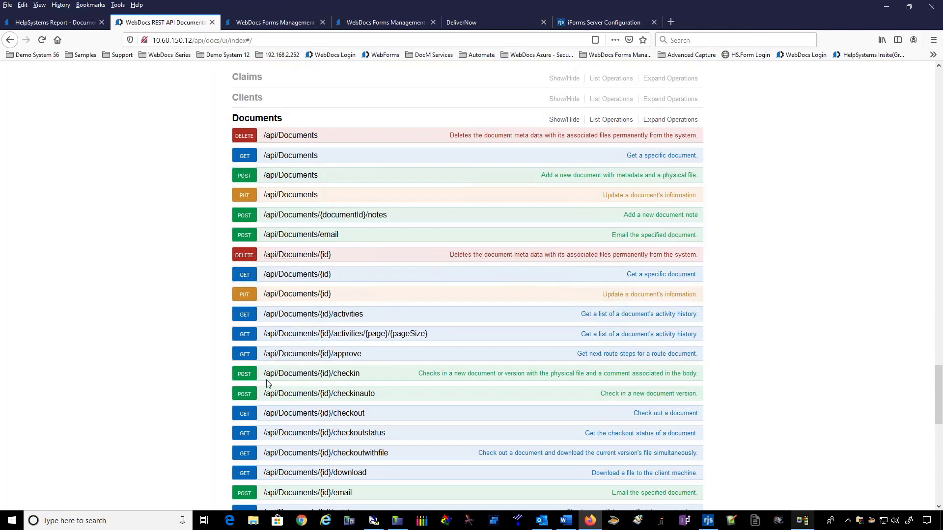
Return to the Webdocs site and give the Default Group View permission on the Accounts Payable PO folder.
click(72, 23)
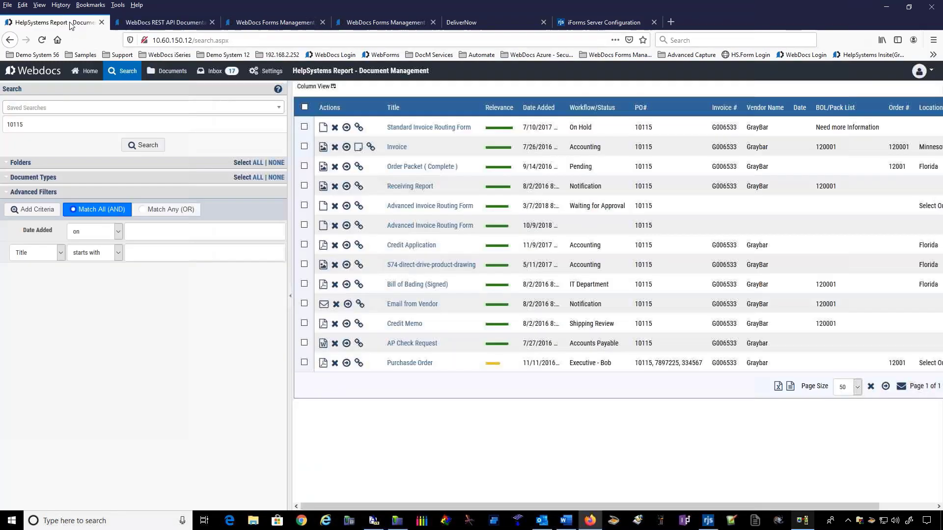
click(87, 72)
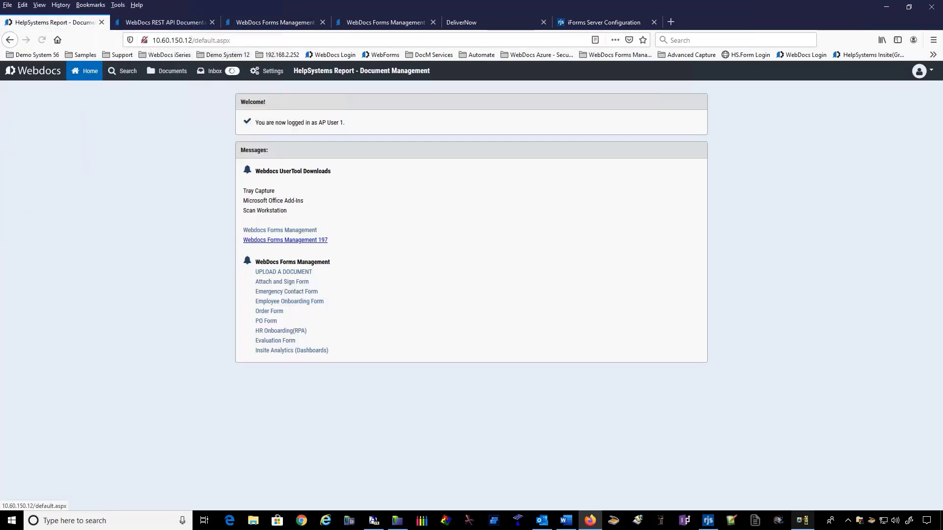
click(266, 71)
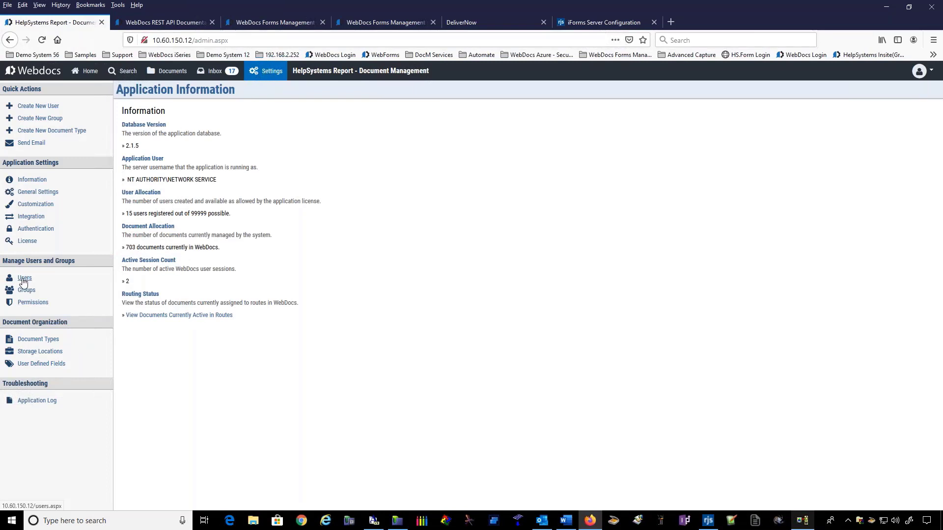
click(29, 305)
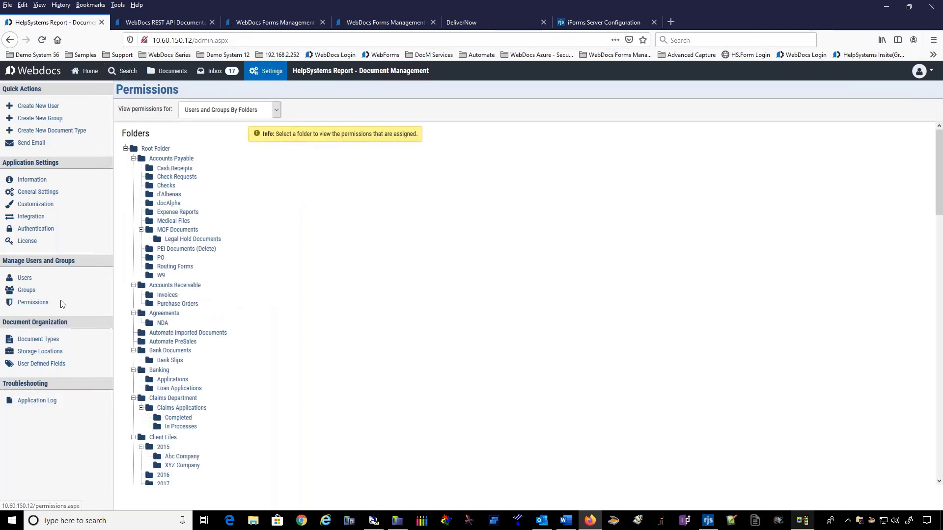
click(161, 258)
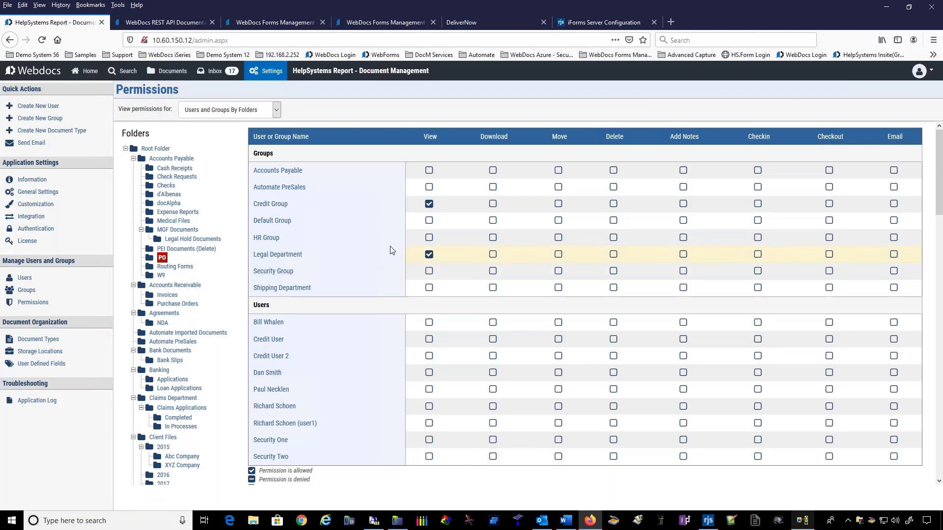
click(429, 222)
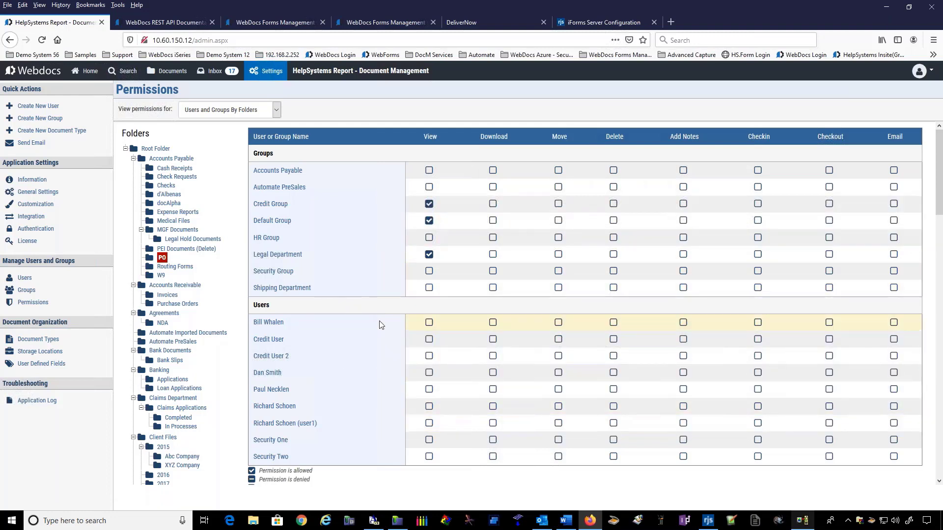
Return to the Webdocs home page and log out of the current account.
click(89, 71)
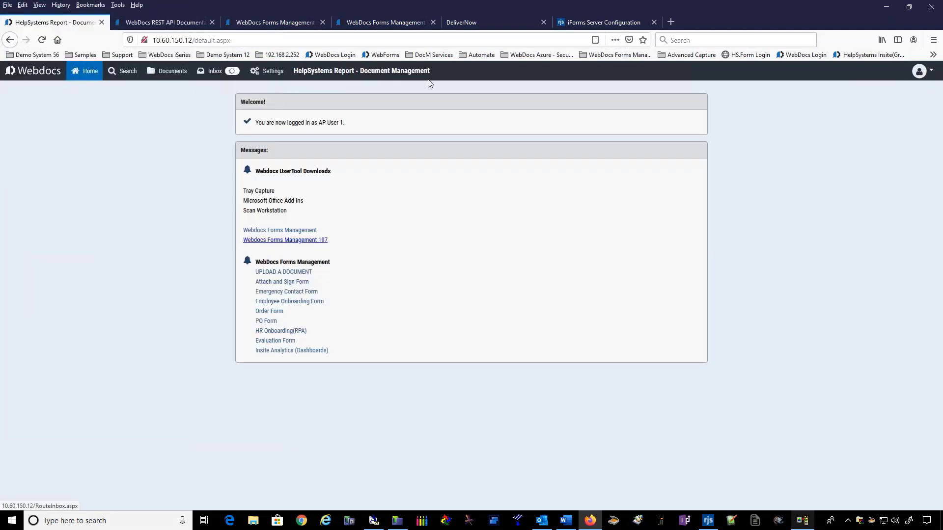
click(919, 73)
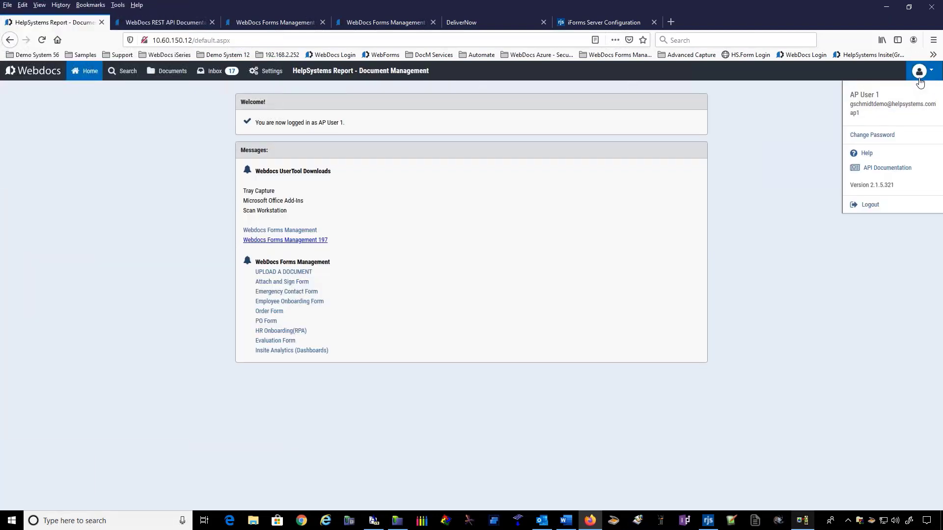
click(870, 206)
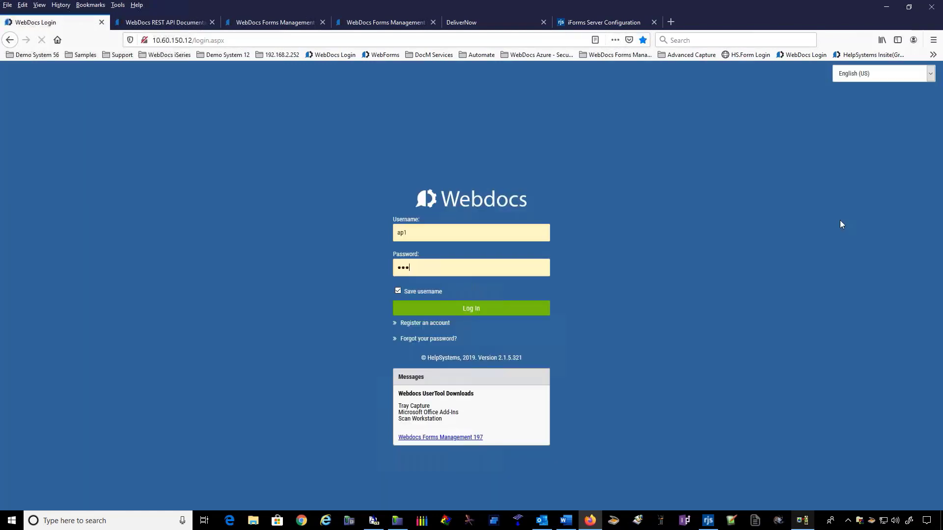